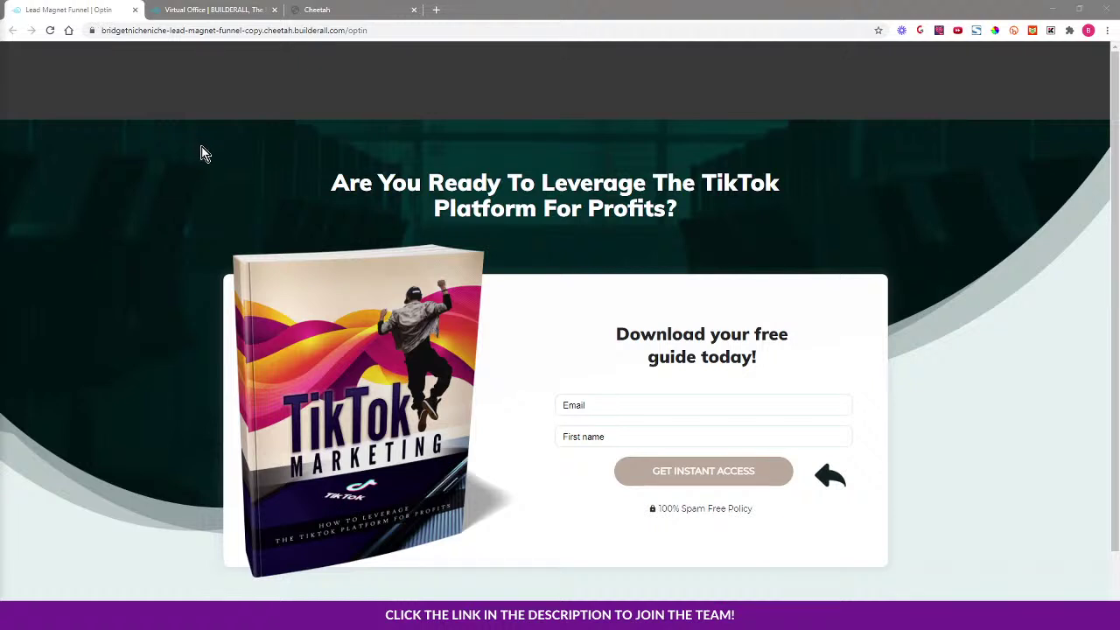
Switch to the Builderall office, open the MailingBoss email marketing app and load the Lead Magnet Funnel workflow.
left_click(201, 8)
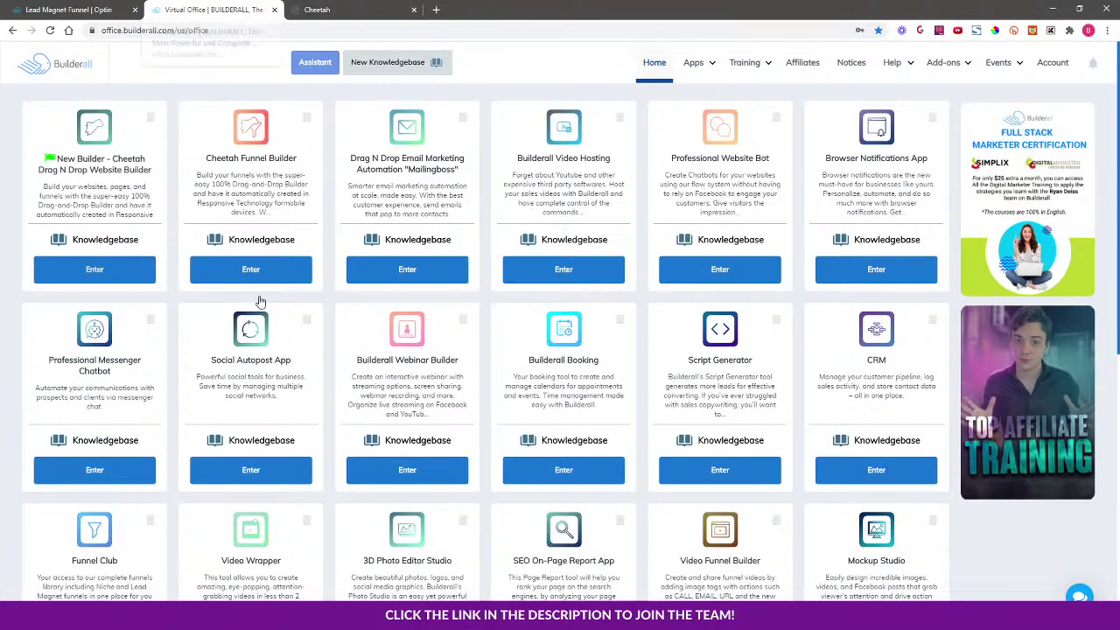
left_click(409, 269)
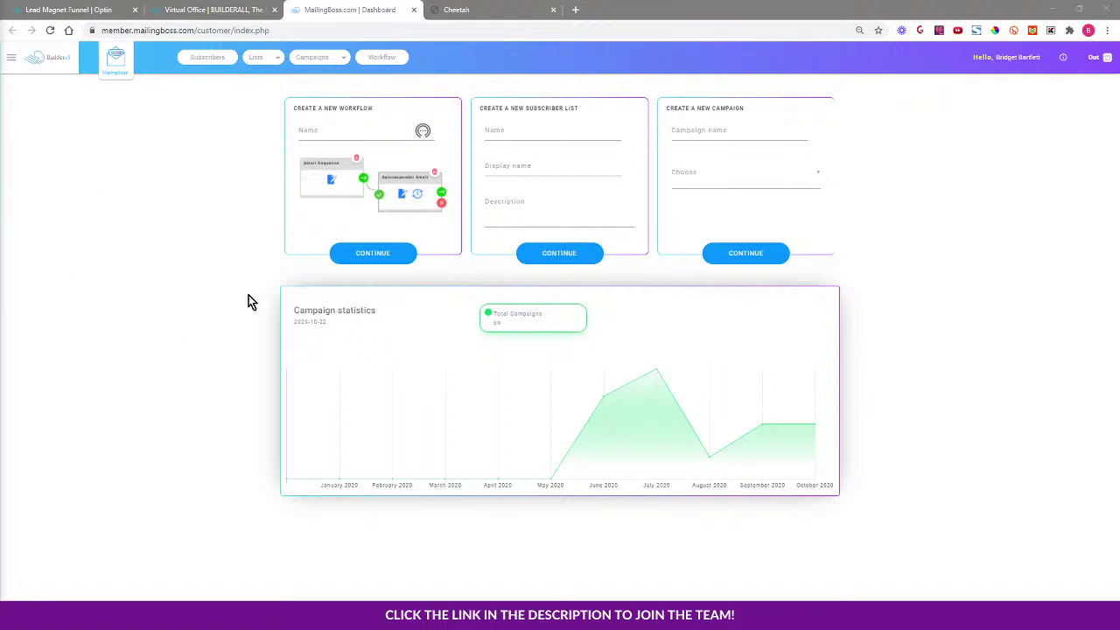
left_click(385, 59)
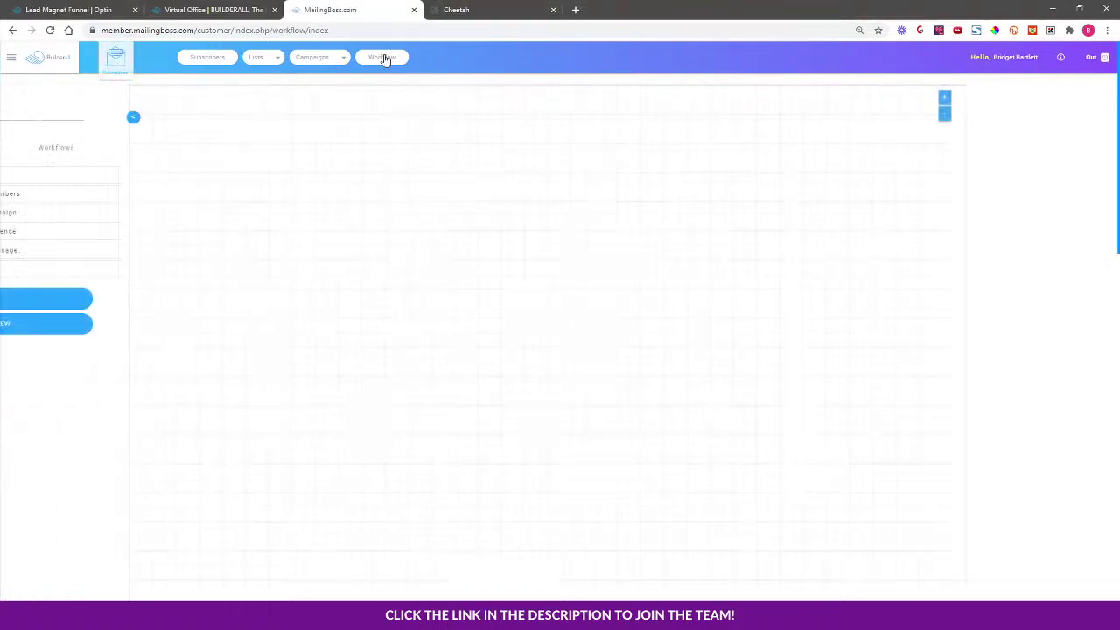
left_click(214, 150)
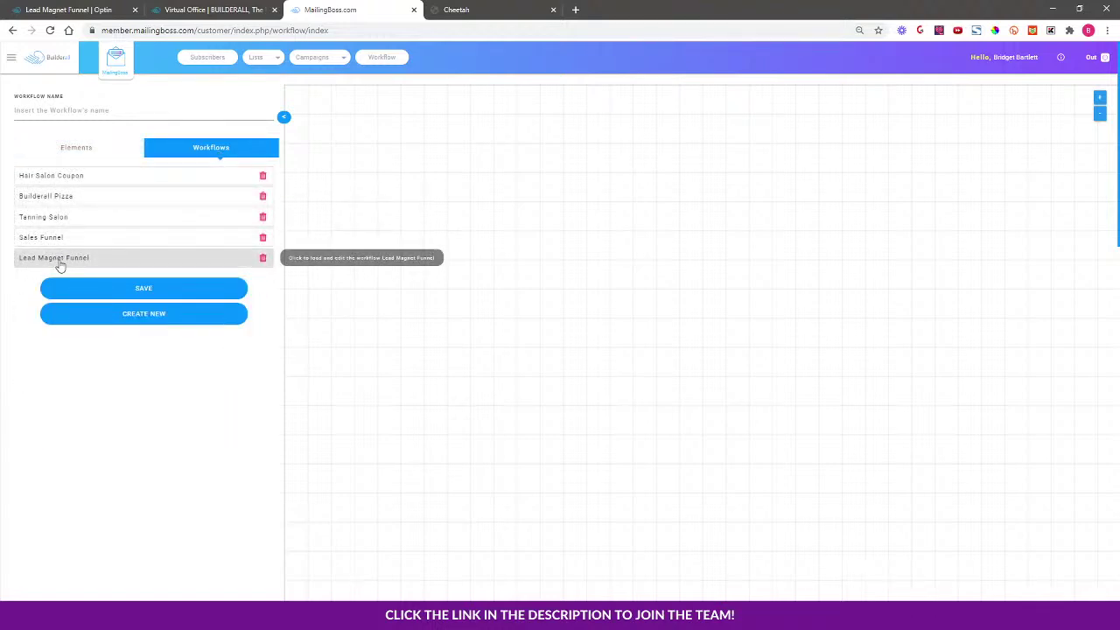
left_click(71, 259)
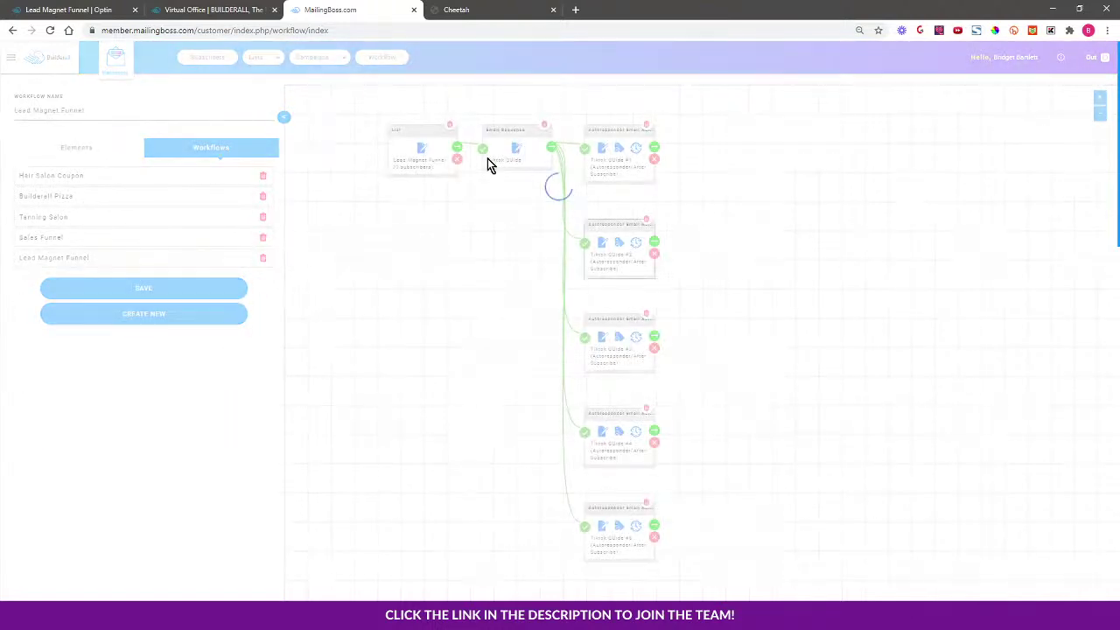
Open the update page of the Lead Magnet Funnel list from the workflow's List element.
left_click(258, 59)
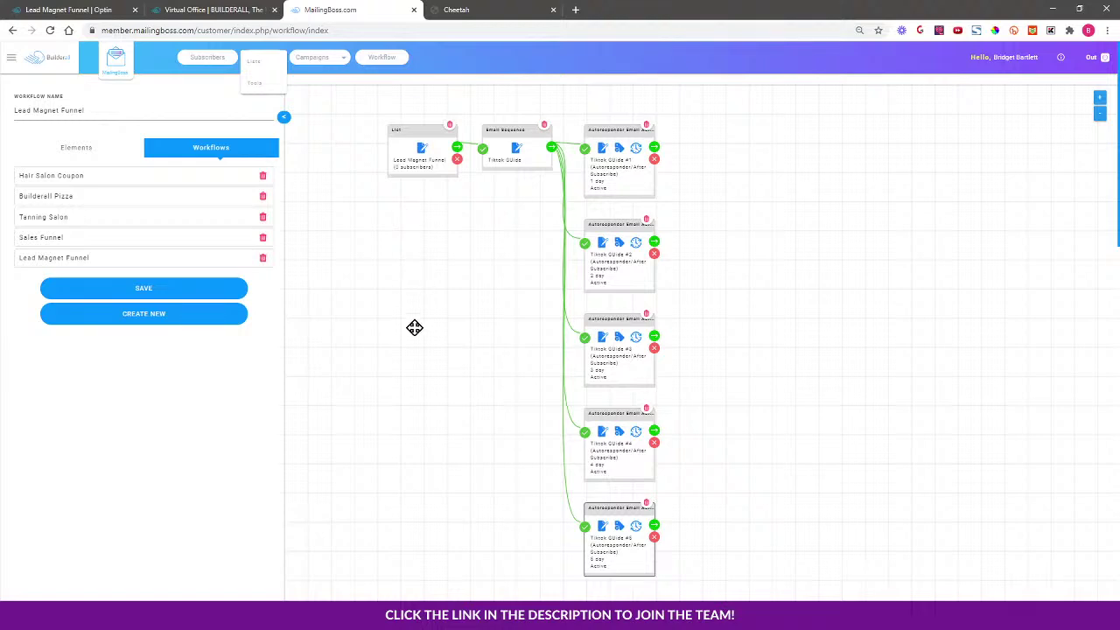
left_click(421, 148)
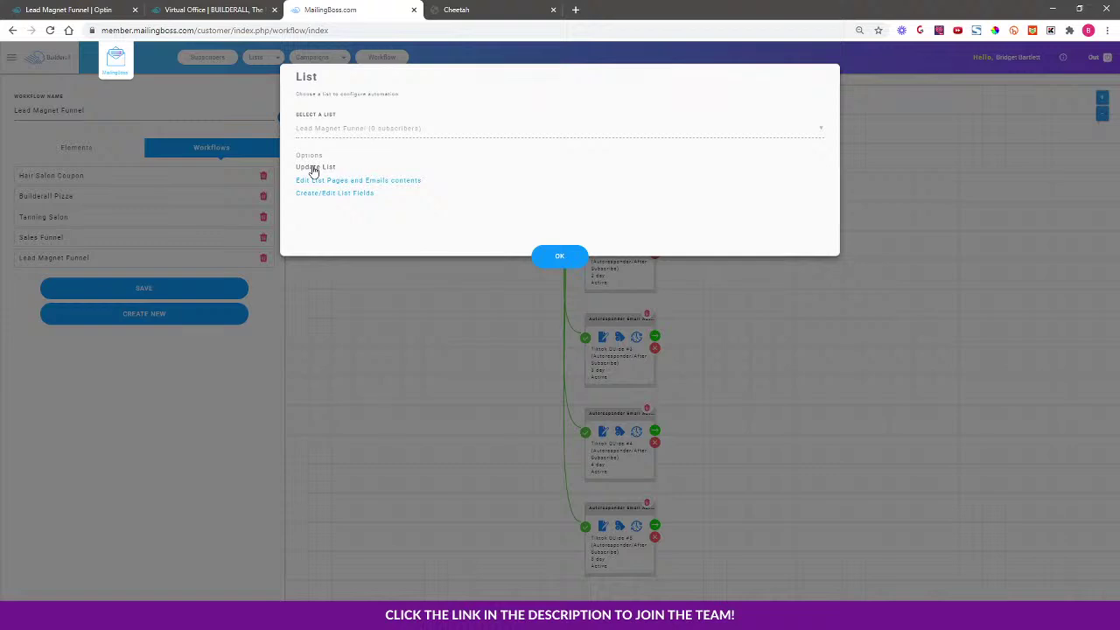
left_click(313, 167)
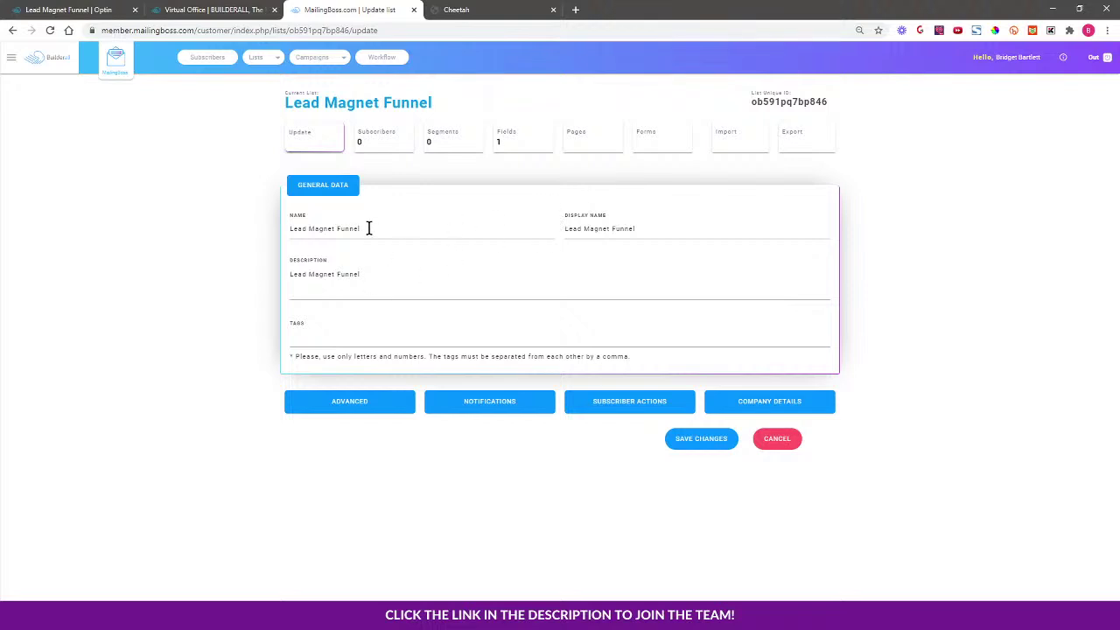
Expand the list's advanced settings and choose Double opt-in as the opt-in type.
left_click(357, 405)
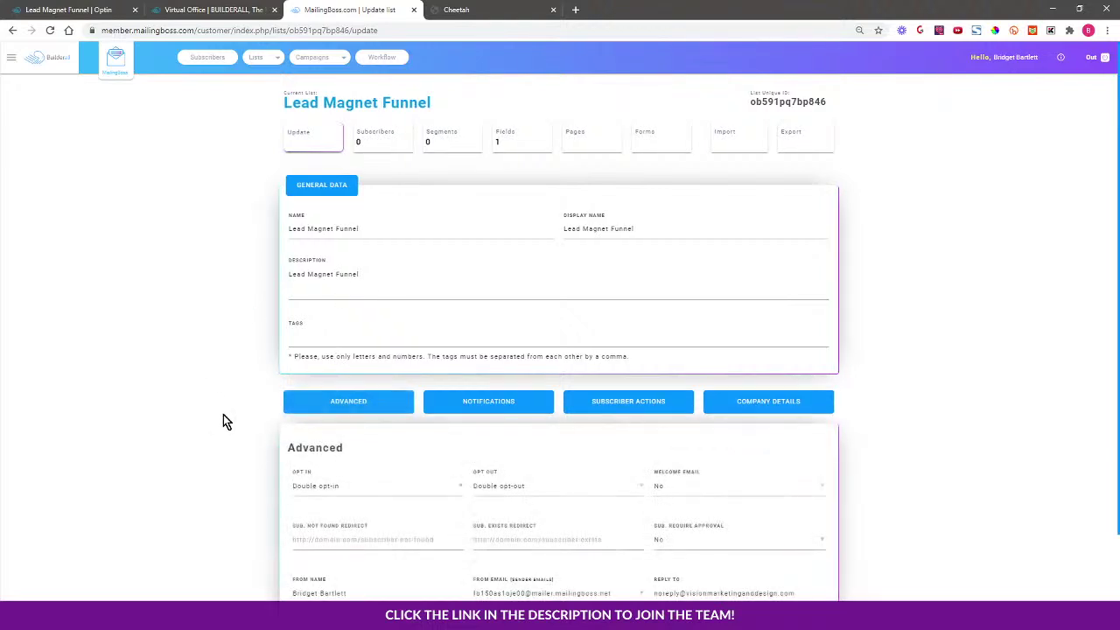
scroll(222, 413, "down", 1)
scroll(221, 412, "down", 2)
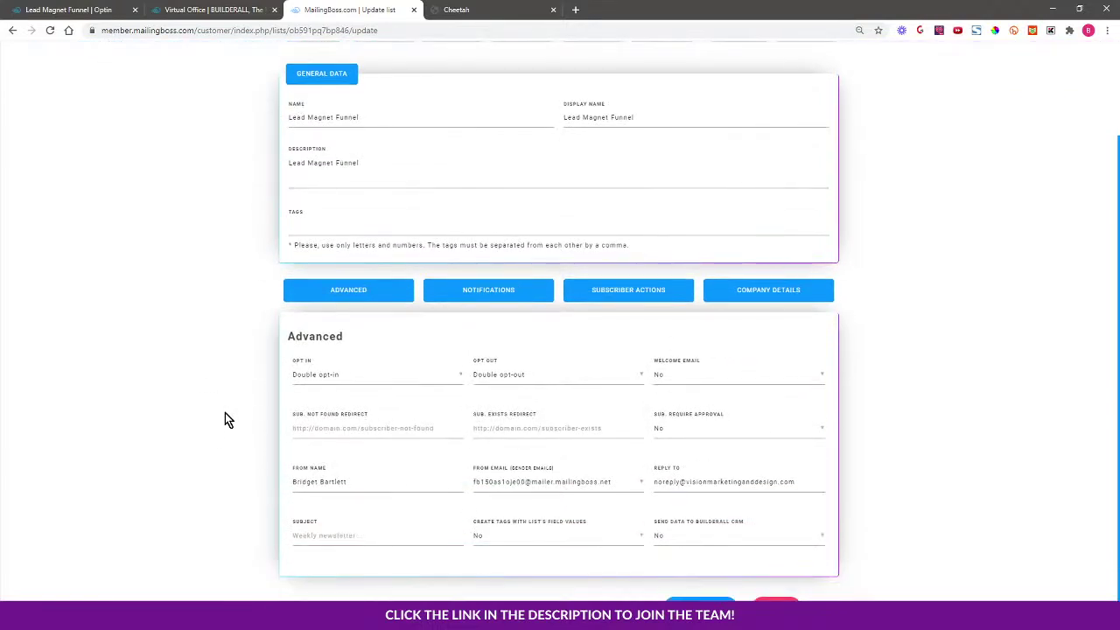
left_click(347, 379)
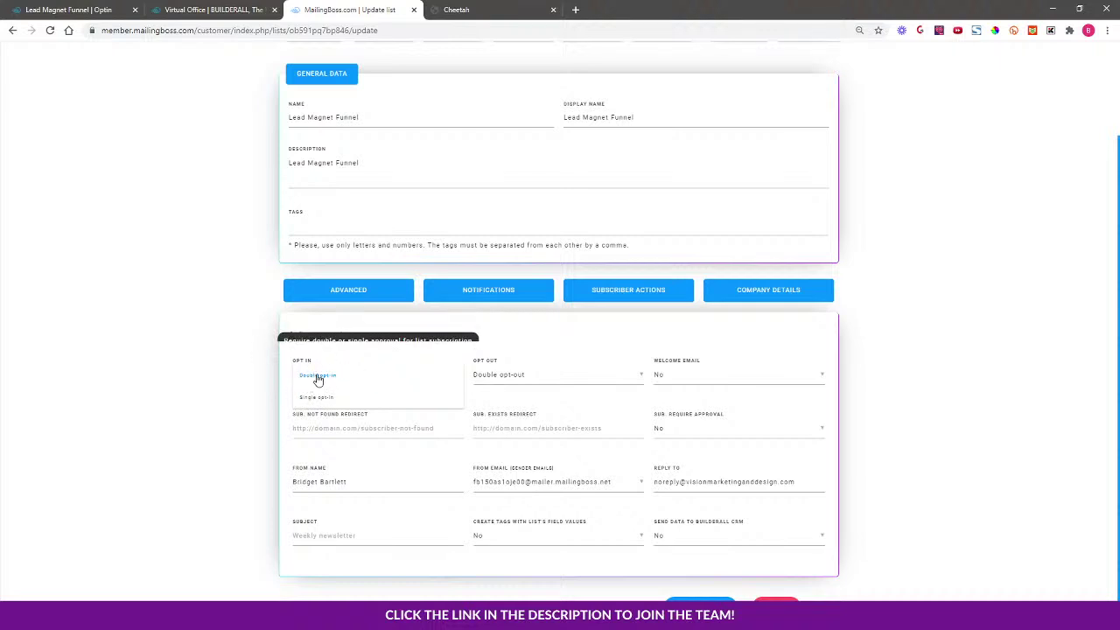
left_click(318, 378)
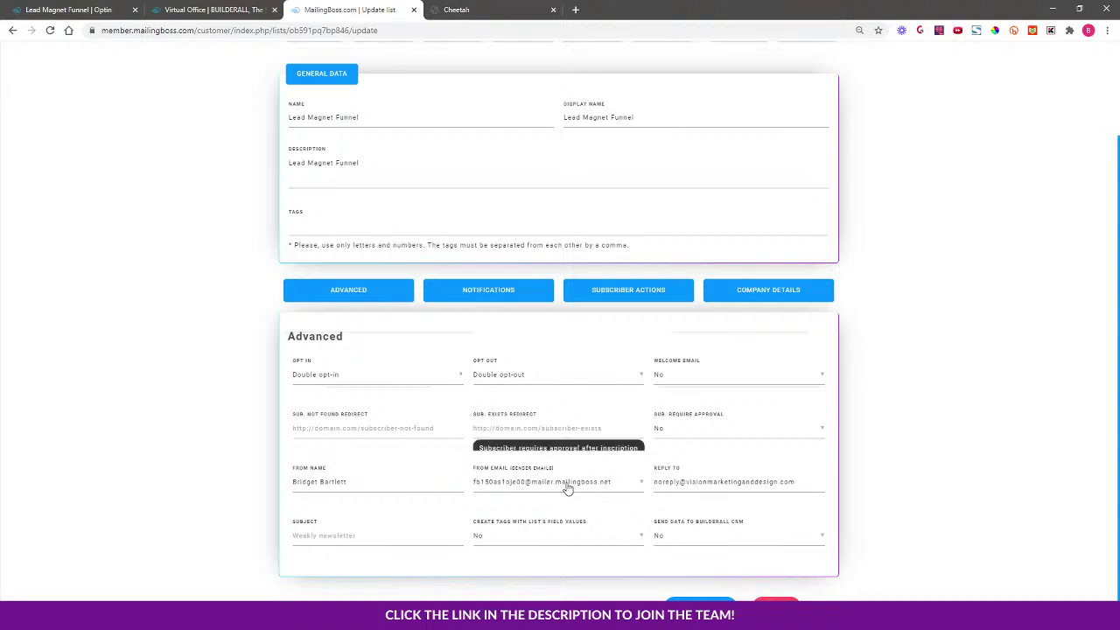
Review the sender email choices and the option for sending data to the Builderall CRM in the advanced settings.
left_click(496, 485)
left_click(500, 487)
left_click(503, 486)
left_click(507, 509)
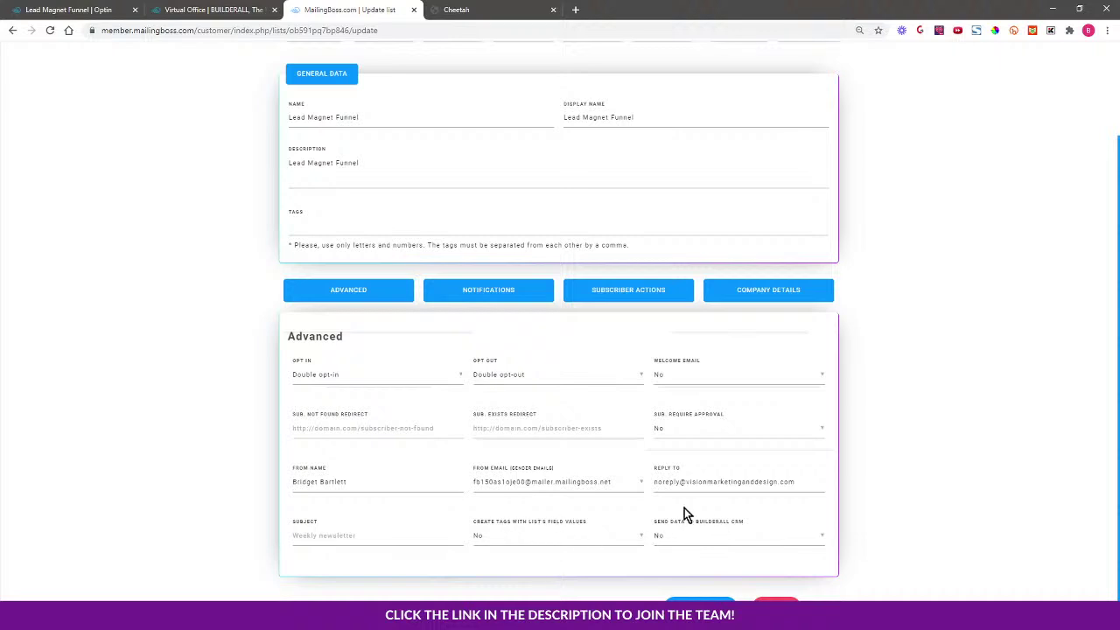
left_click(699, 536)
left_click(670, 557)
Review the list's notification settings and its subscriber actions for subscribing and unsubscribing.
left_click(483, 295)
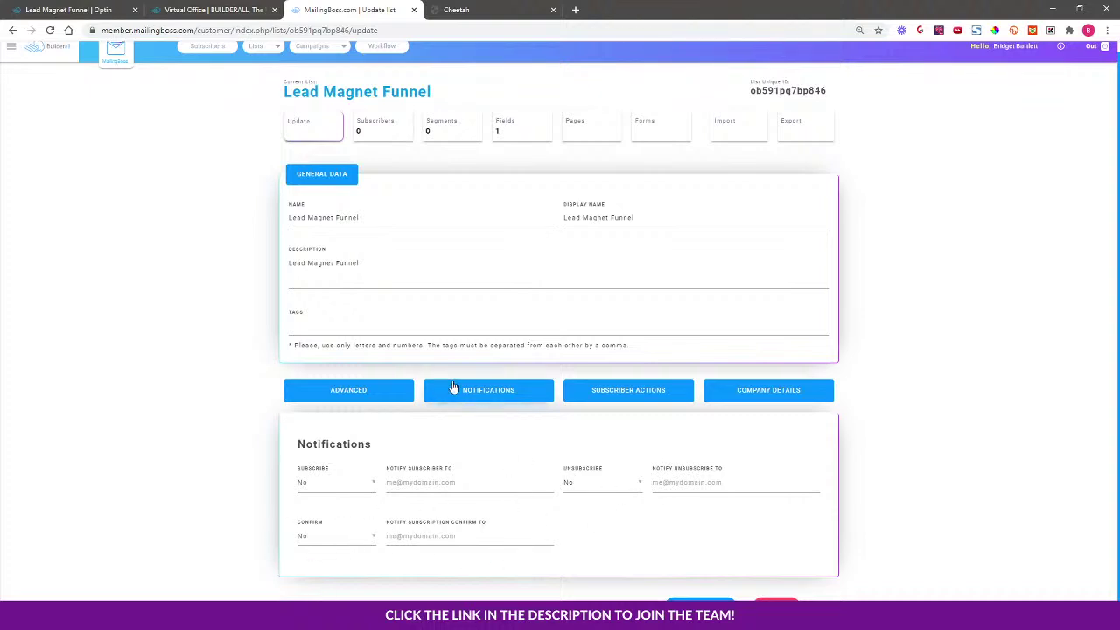
left_click(648, 391)
scroll(656, 389, "down", 1)
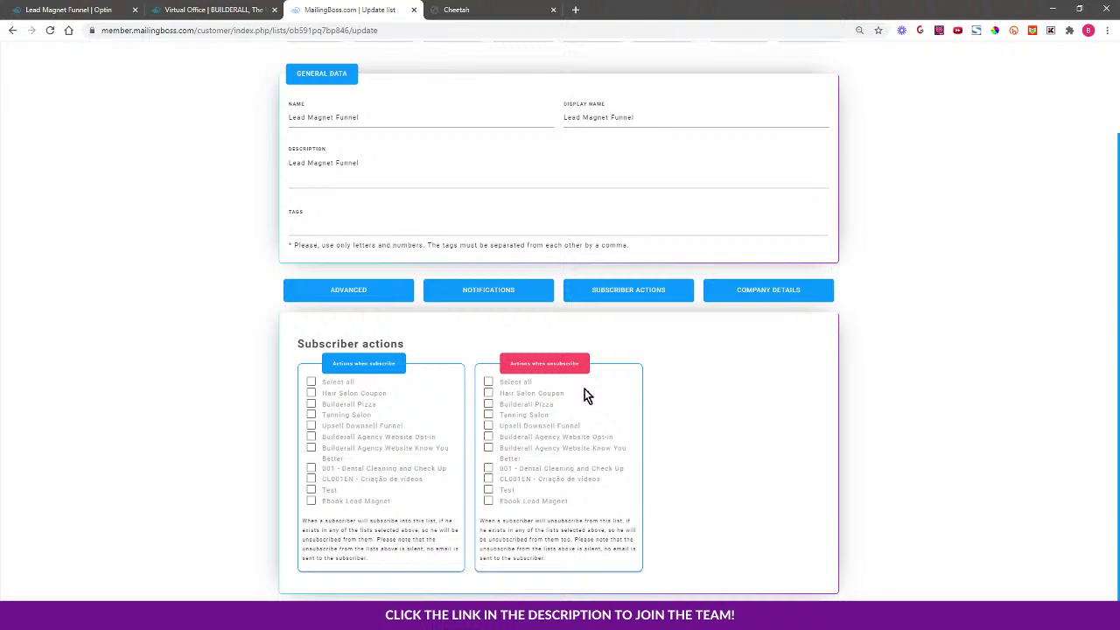
left_click(640, 300)
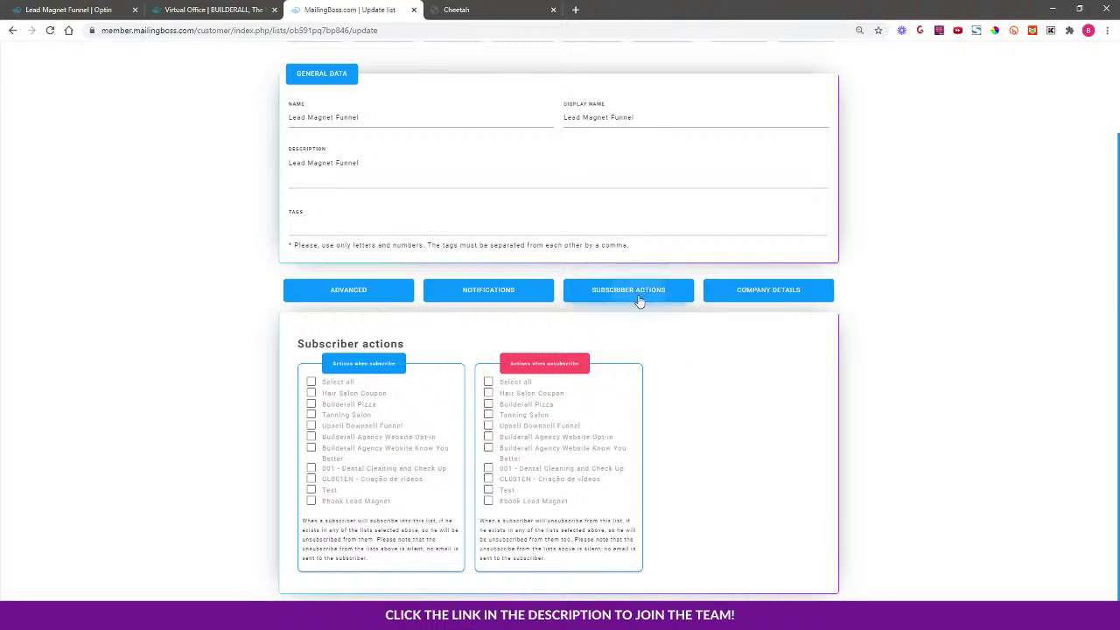
Review the list's company details and the account's company profile, and return to the list's update page.
left_click(770, 291)
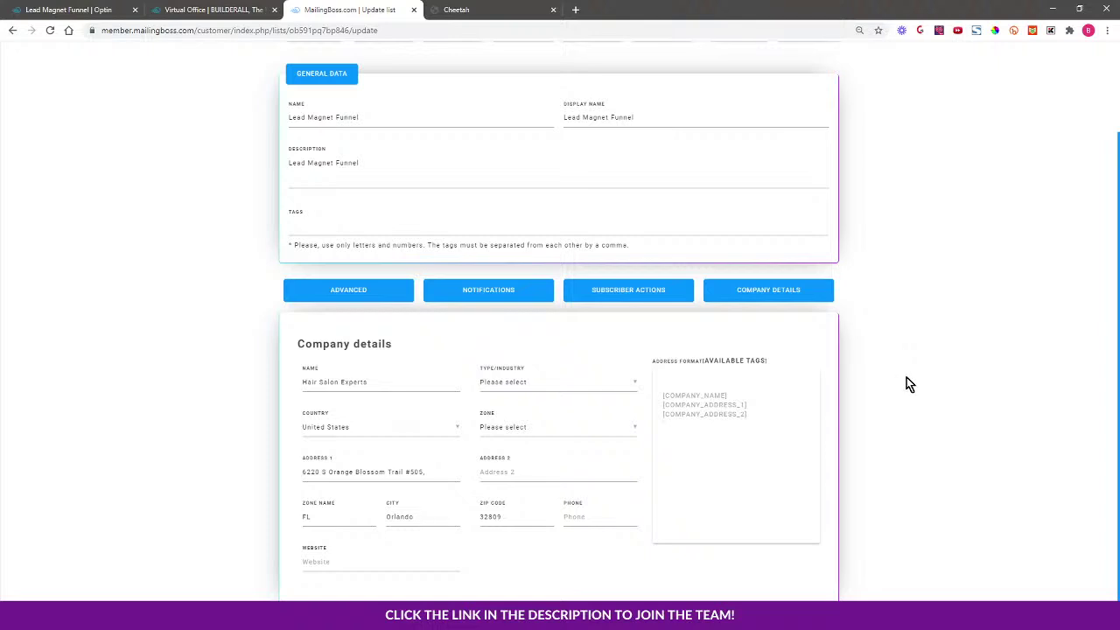
scroll(907, 384, "up", 2)
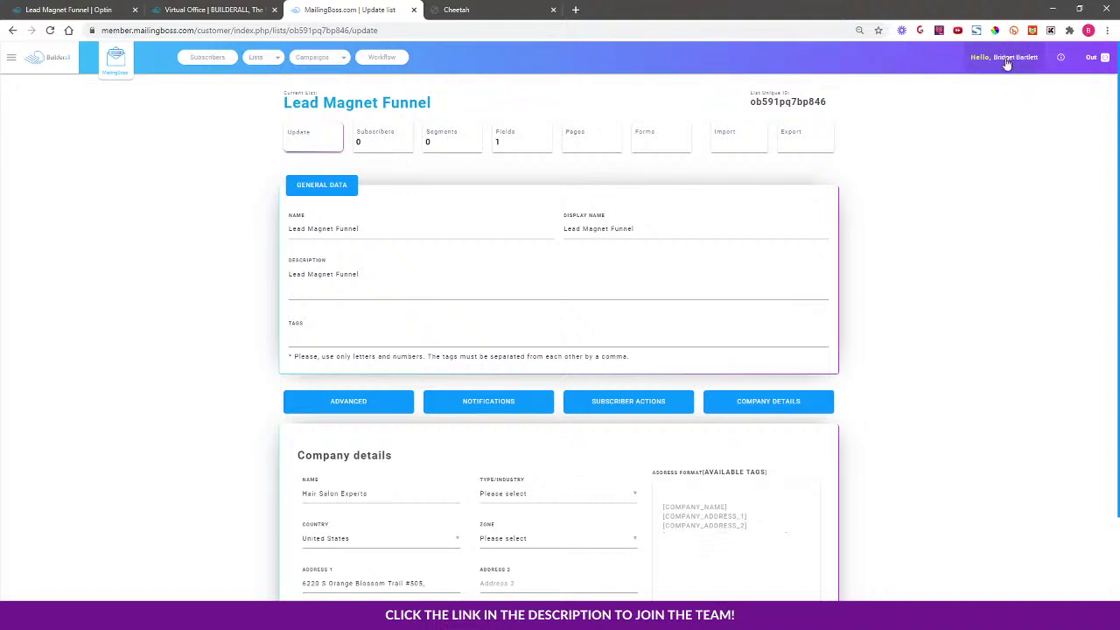
left_click(1006, 58)
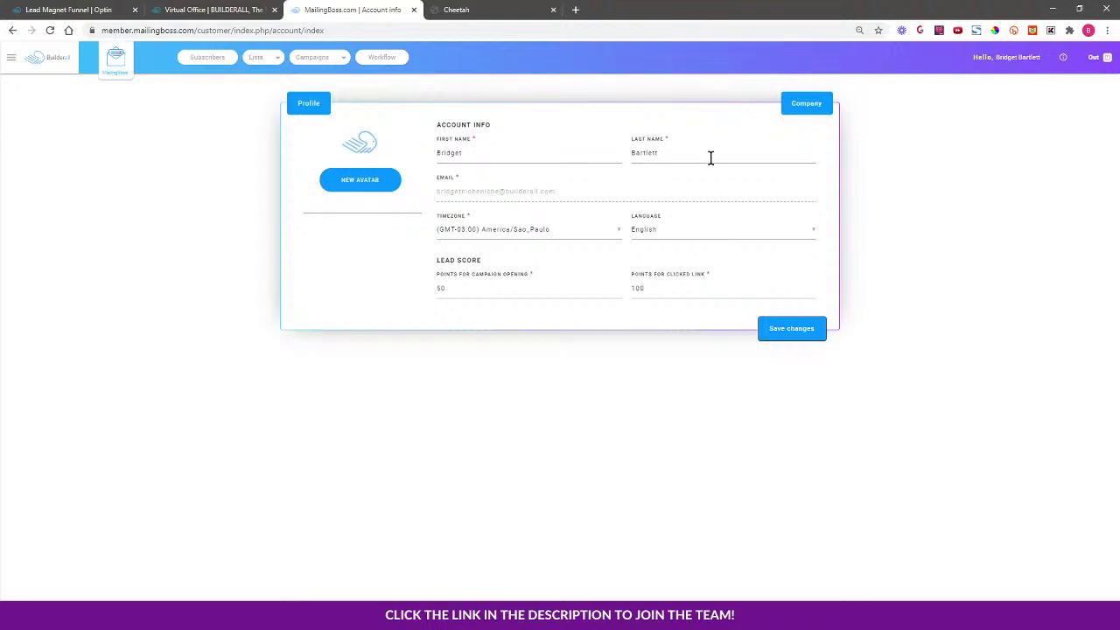
left_click(794, 106)
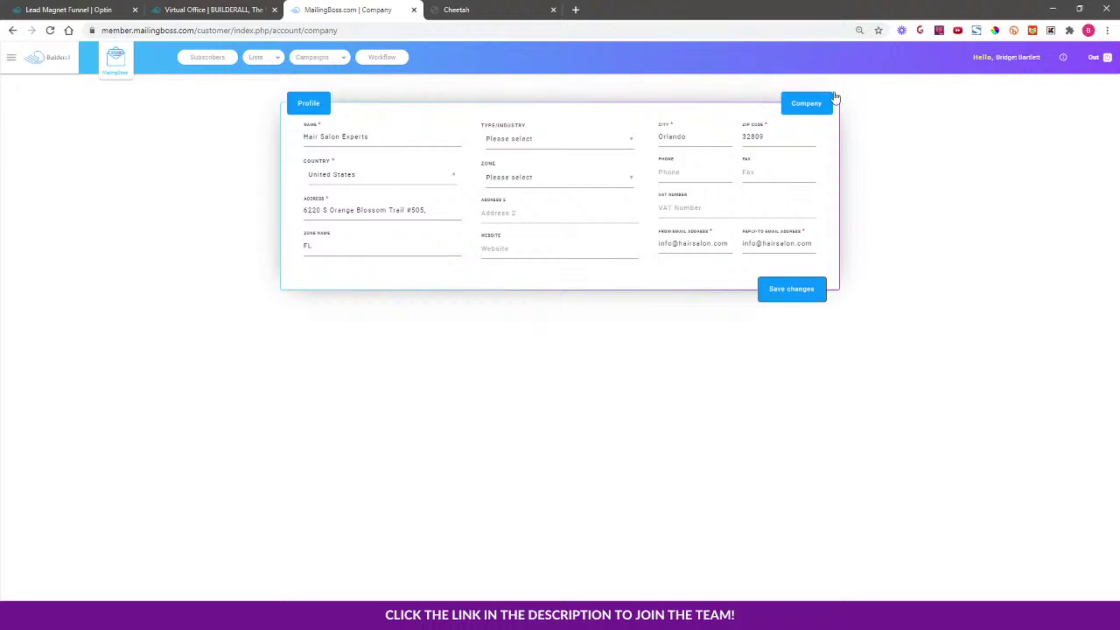
left_click(11, 30)
left_click(11, 32)
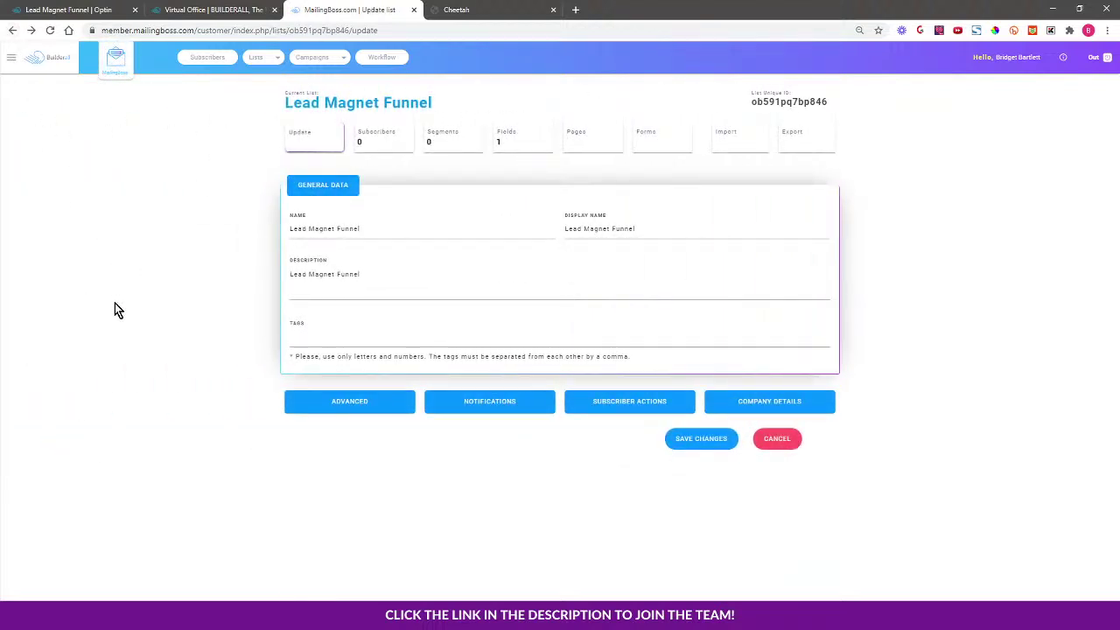
Check the company details of the Lead Magnet Funnel list and save the list settings.
left_click(813, 402)
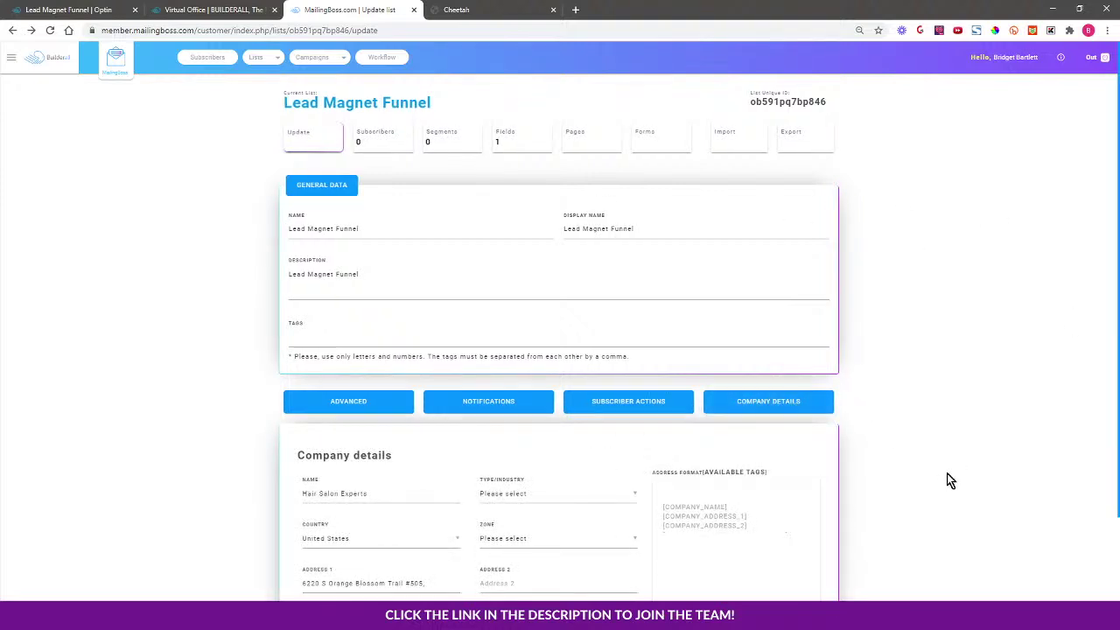
scroll(941, 475, "down", 2)
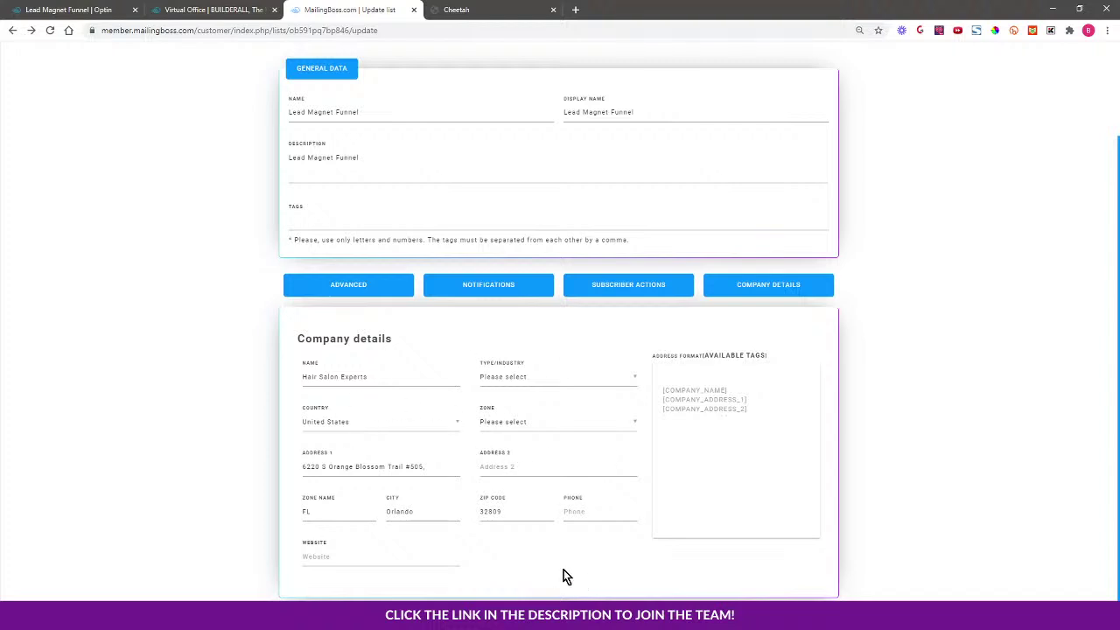
scroll(1046, 430, "up", 2)
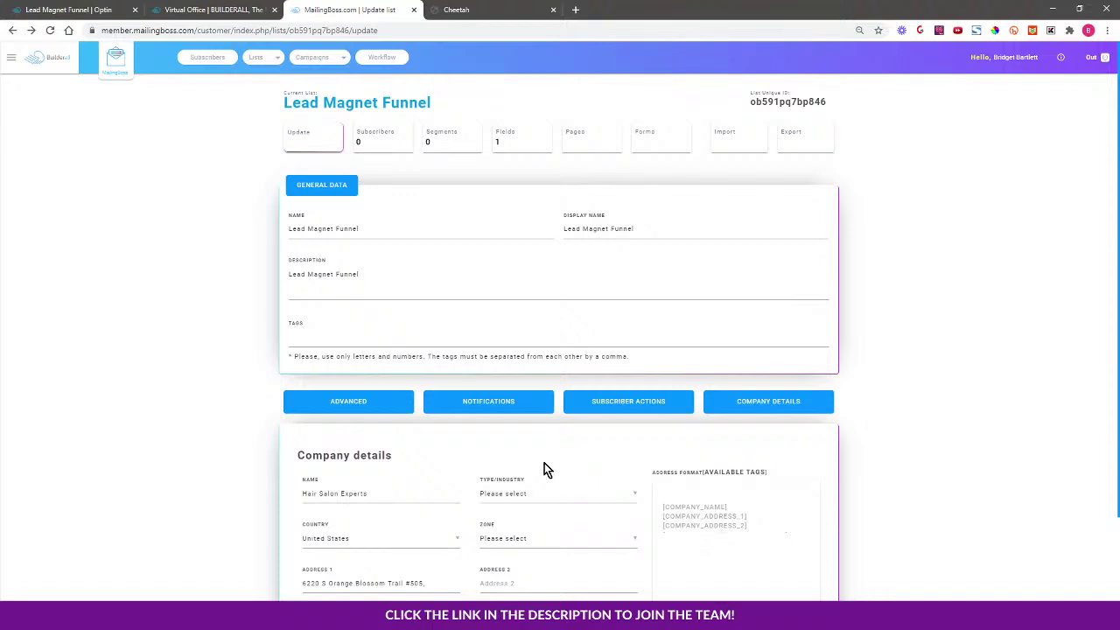
scroll(745, 482, "down", 2)
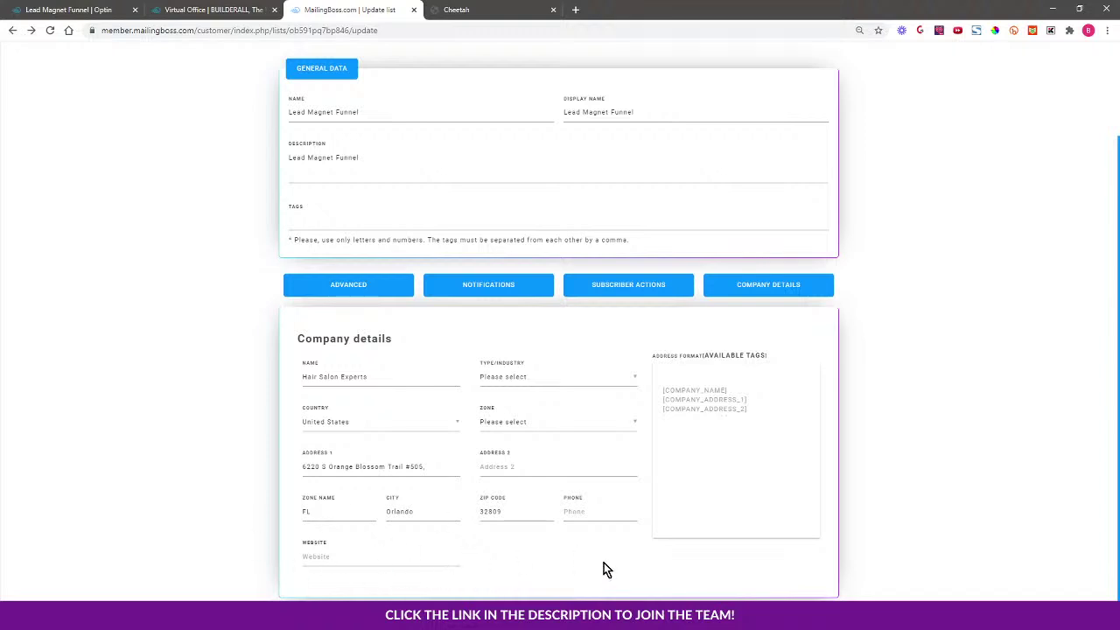
scroll(676, 483, "up", 1)
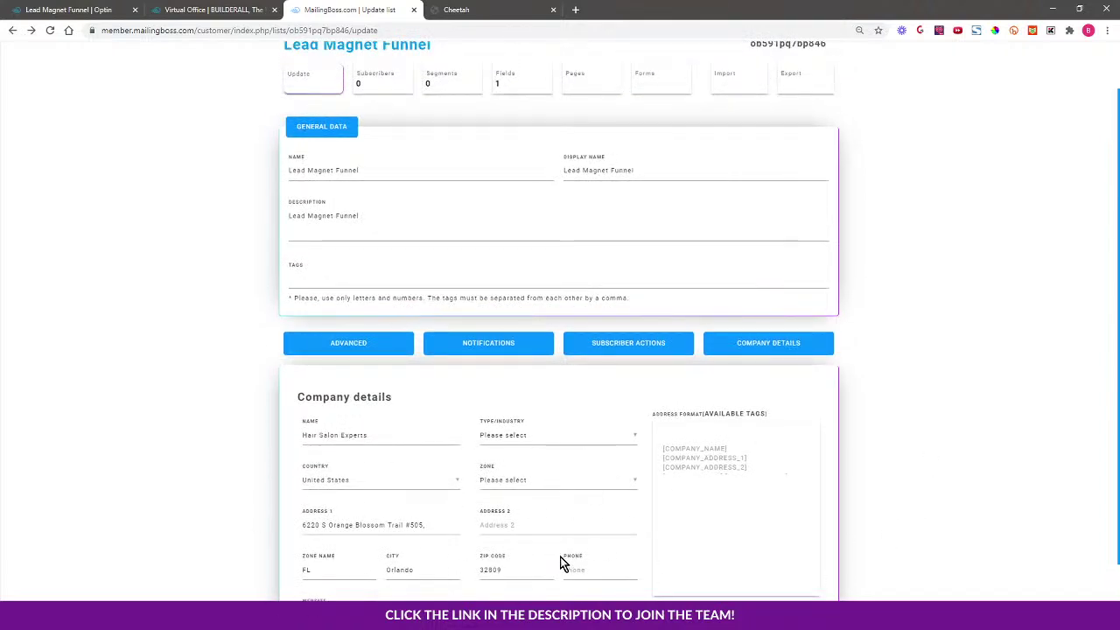
scroll(927, 286, "down", 1)
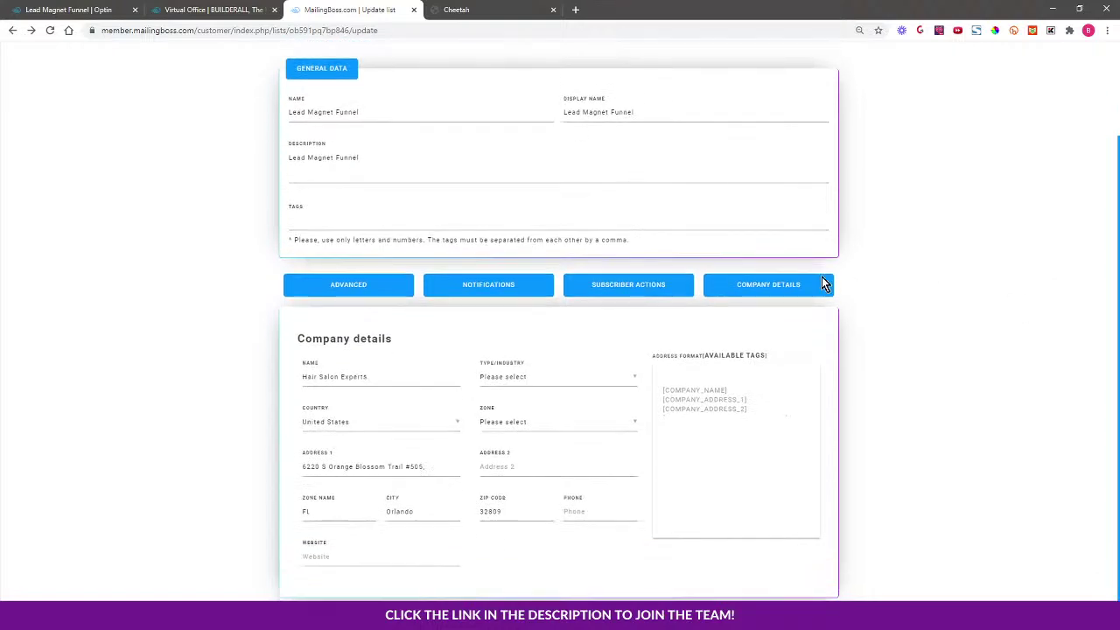
scroll(867, 303, "up", 2)
scroll(992, 550, "down", 2)
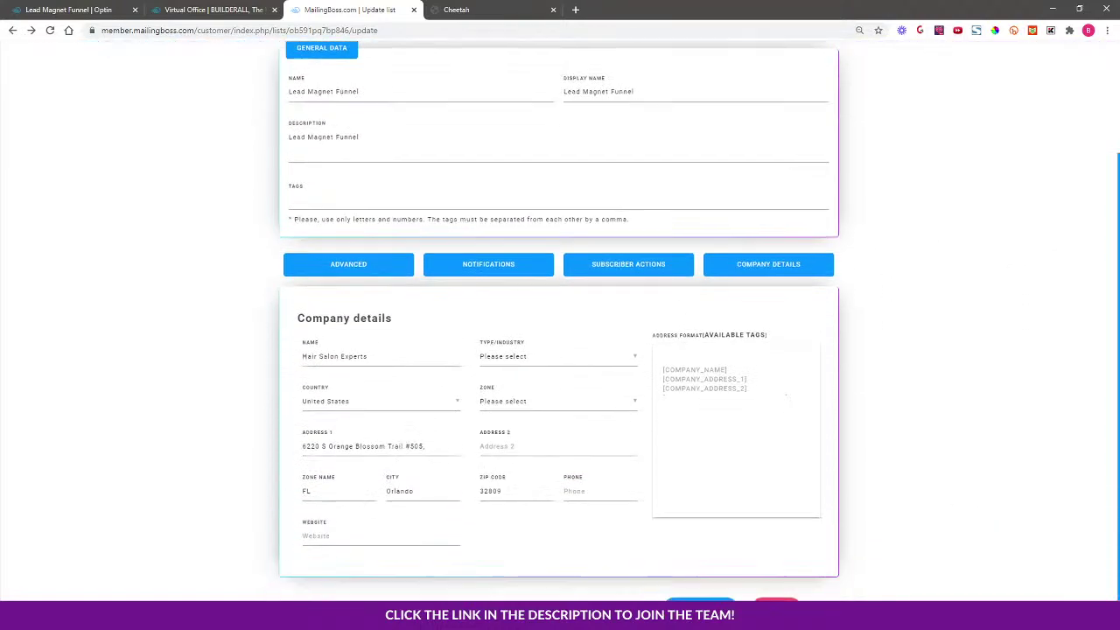
left_click(700, 606)
scroll(967, 338, "up", 1)
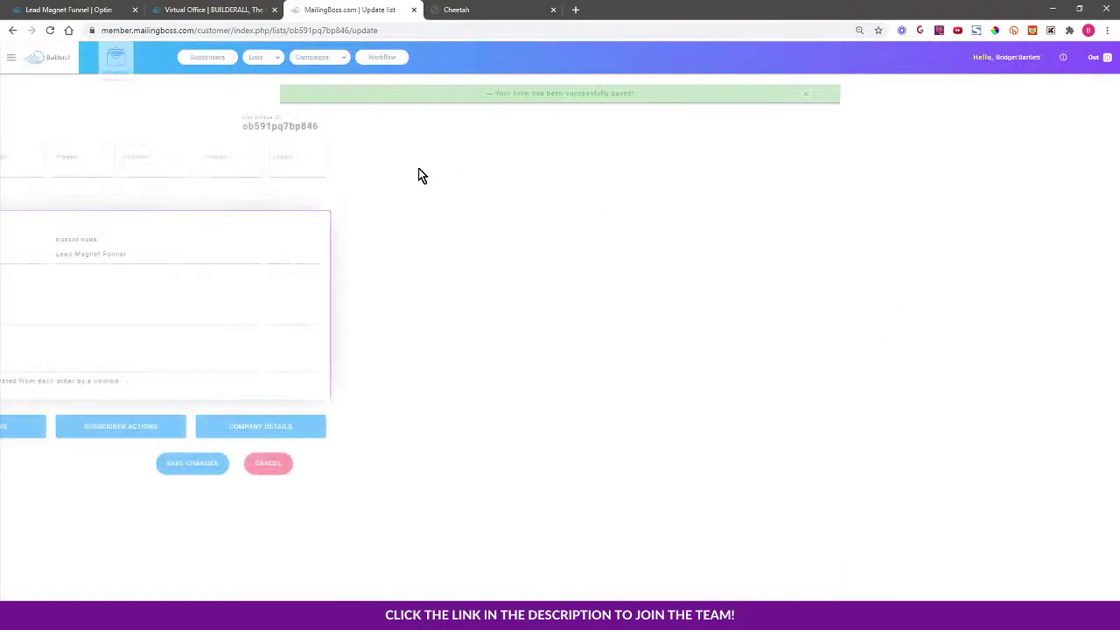
Look through the subscribers and segments of the Lead Magnet Funnel list and open its fields.
left_click(374, 165)
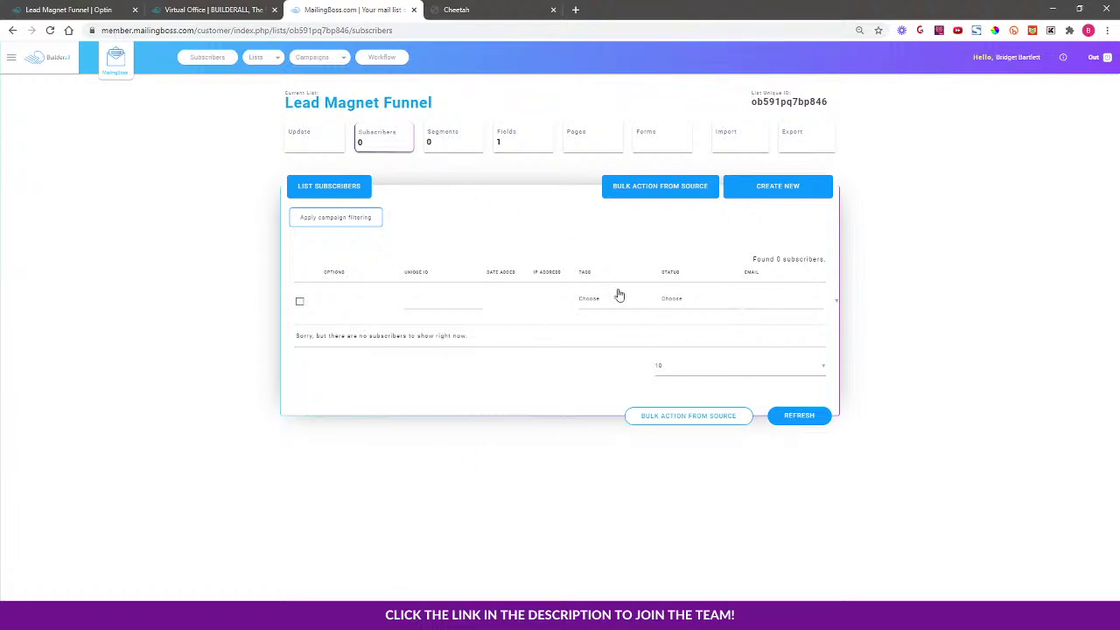
left_click(462, 140)
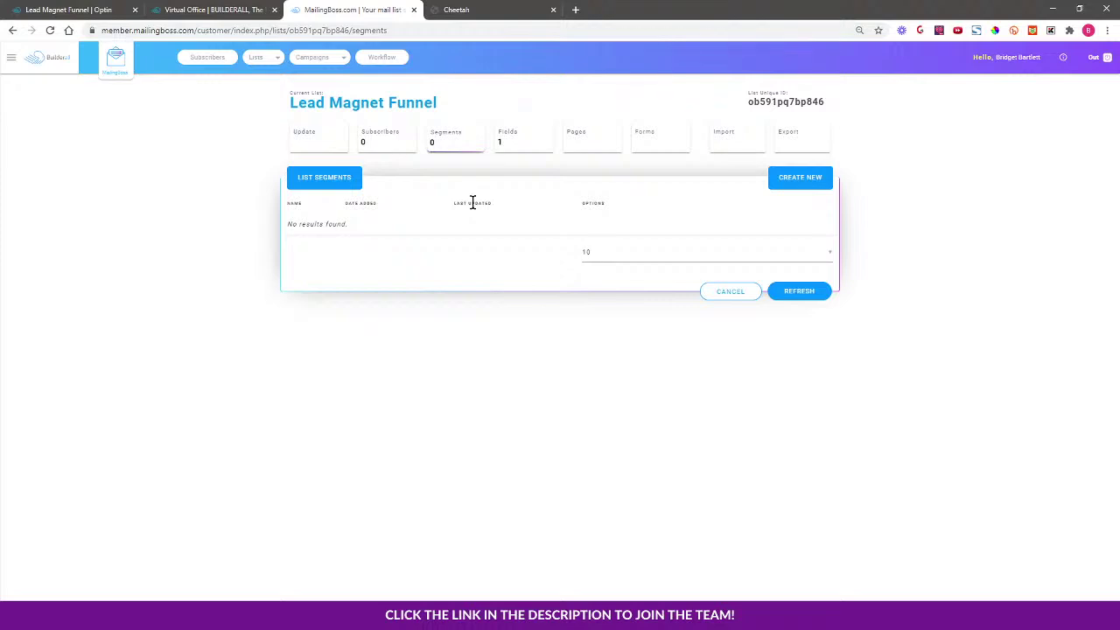
left_click(528, 145)
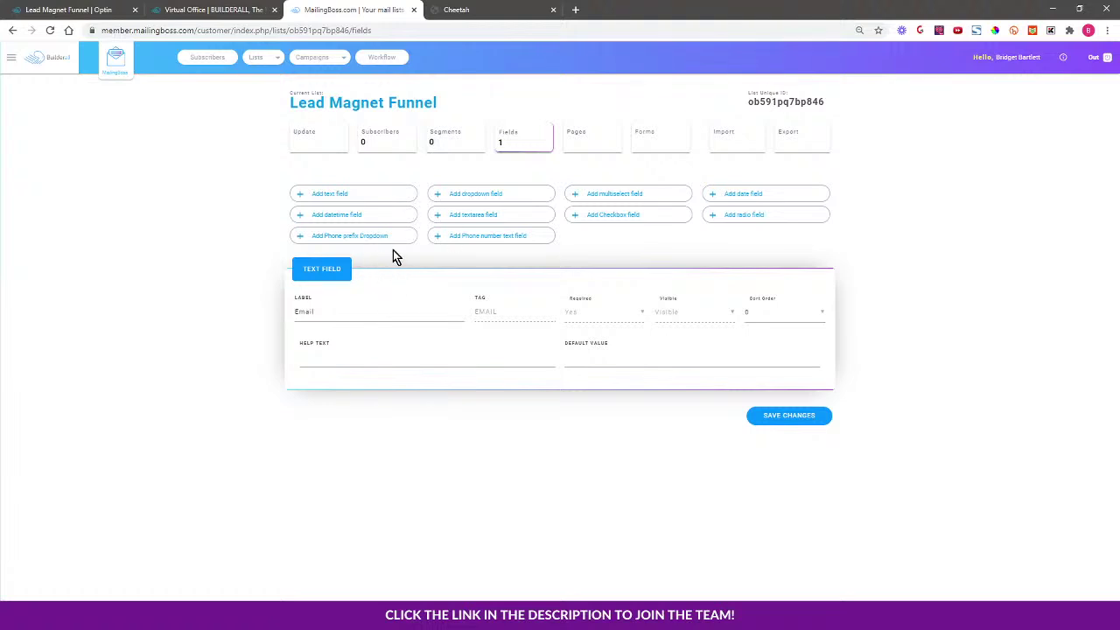
Add a text field to the list with the label First Name and the tag FNAME.
left_click(302, 195)
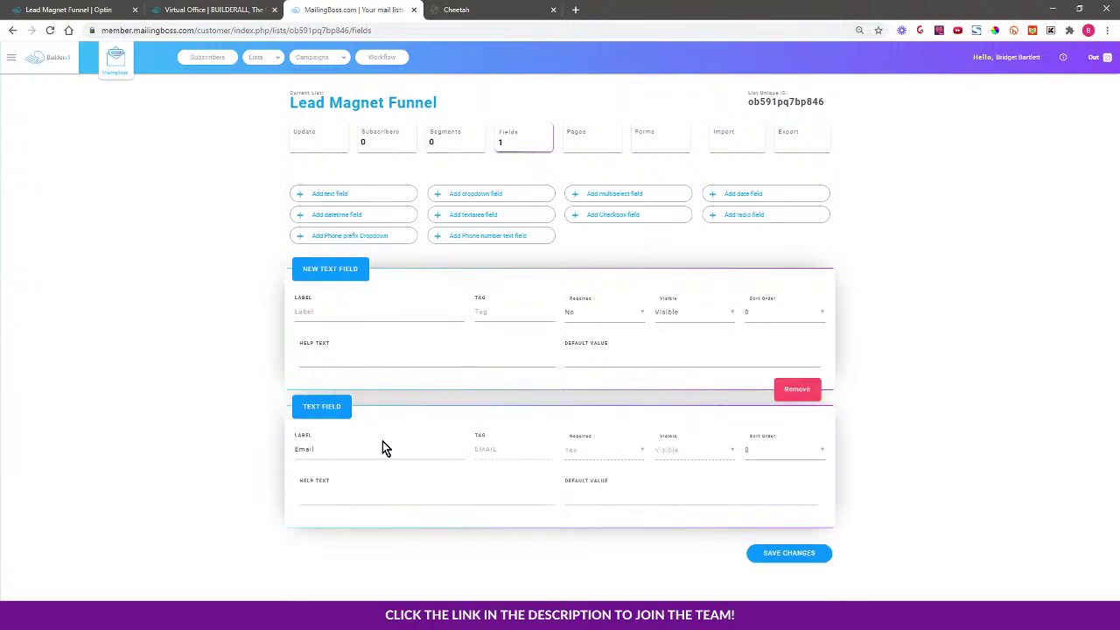
left_click(318, 312)
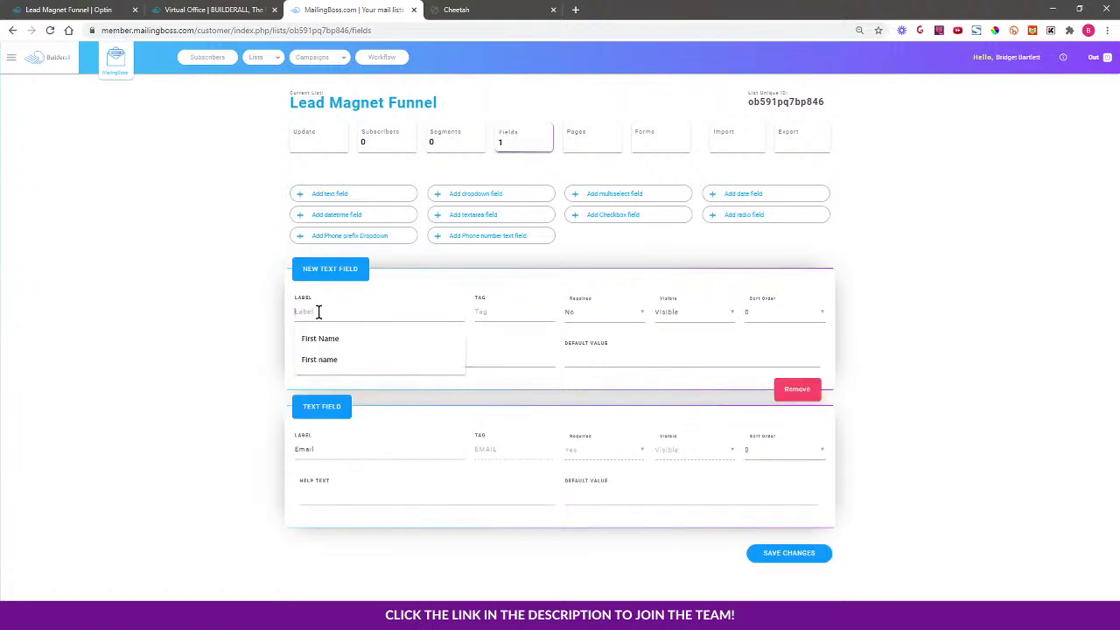
left_click(382, 338)
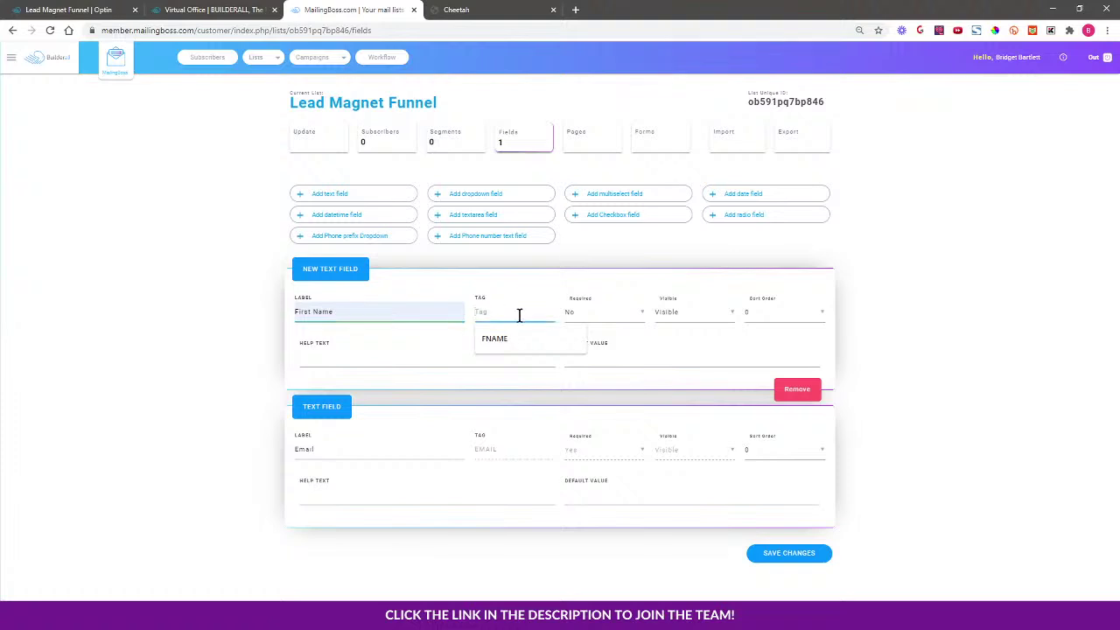
left_click(513, 339)
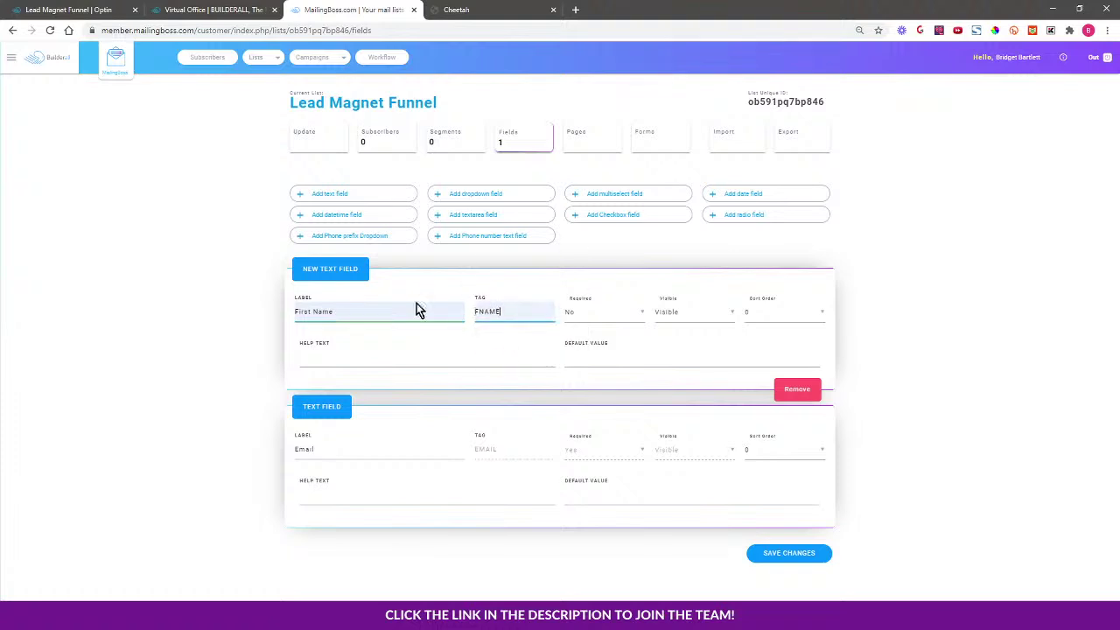
Make the First Name field required with sort order 1, set the Email field's sort order to 2, and save the fields.
left_click(586, 314)
left_click(576, 333)
left_click(765, 321)
left_click(758, 340)
left_click(758, 450)
left_click(756, 231)
left_click(792, 554)
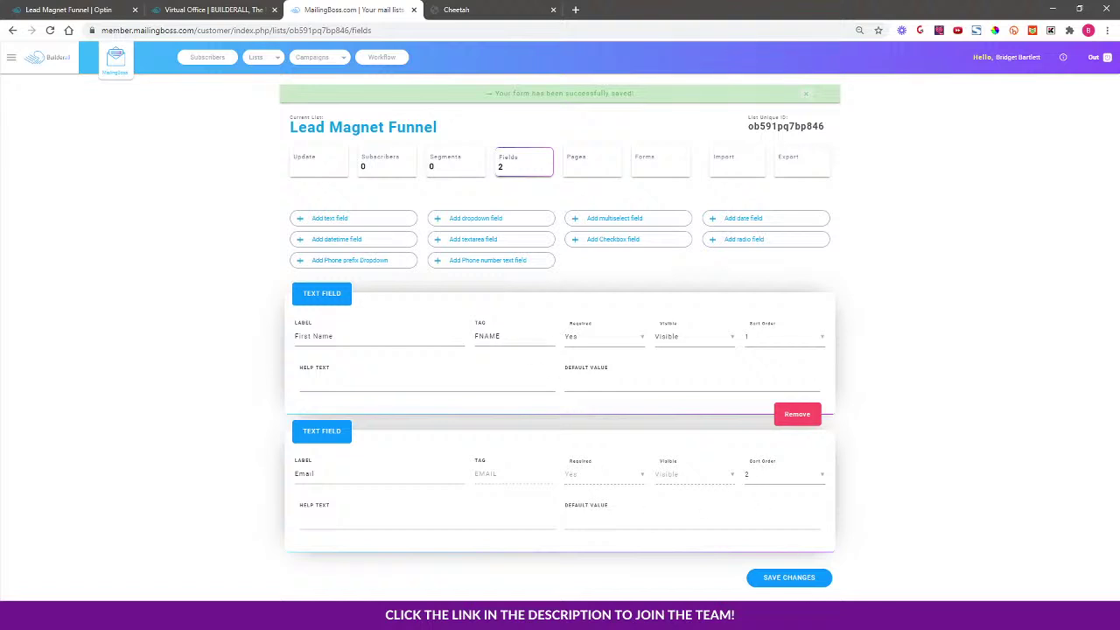
Look through the list's pages and emails, and examine its subscribe and unsubscribe form code.
left_click(578, 164)
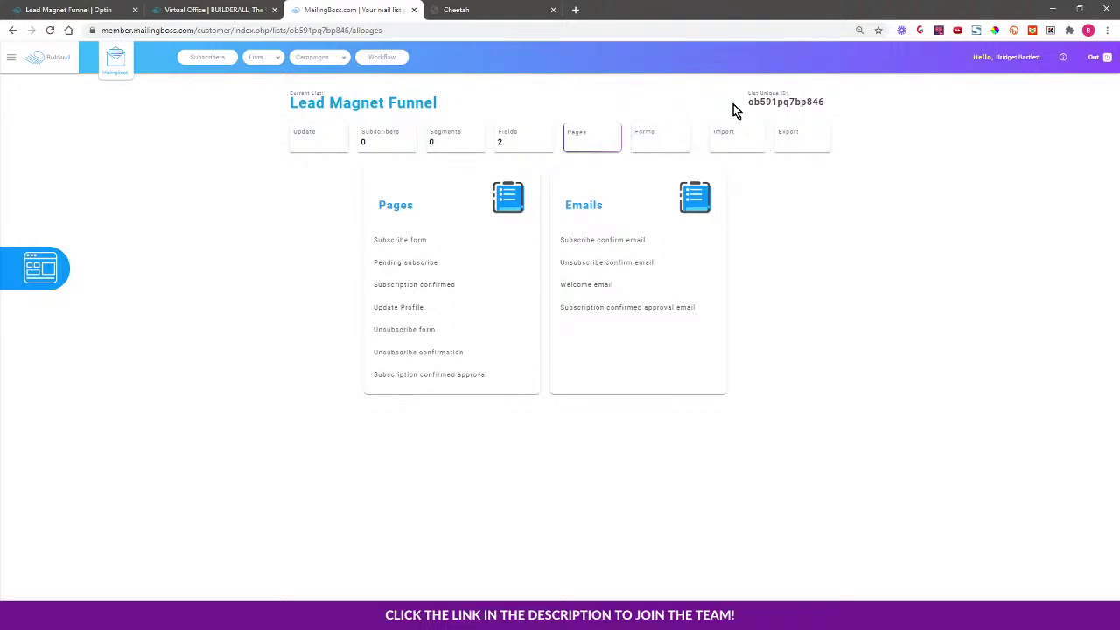
left_click(665, 150)
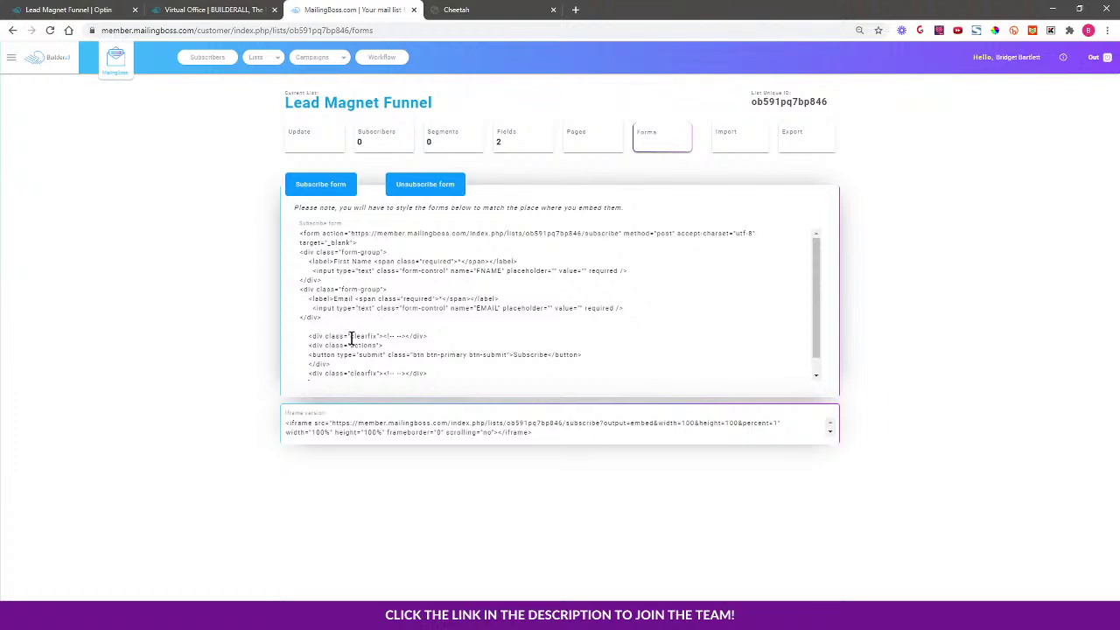
left_click(428, 186)
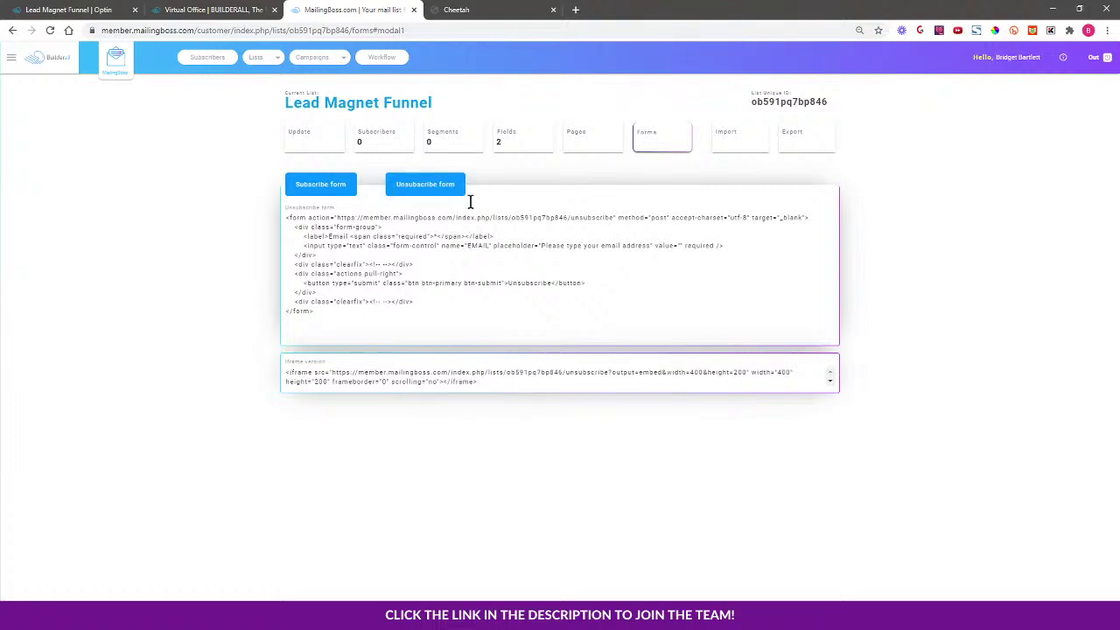
Look at the list import request for more than 1000 contacts, close it, and view the subscriber export options.
left_click(742, 137)
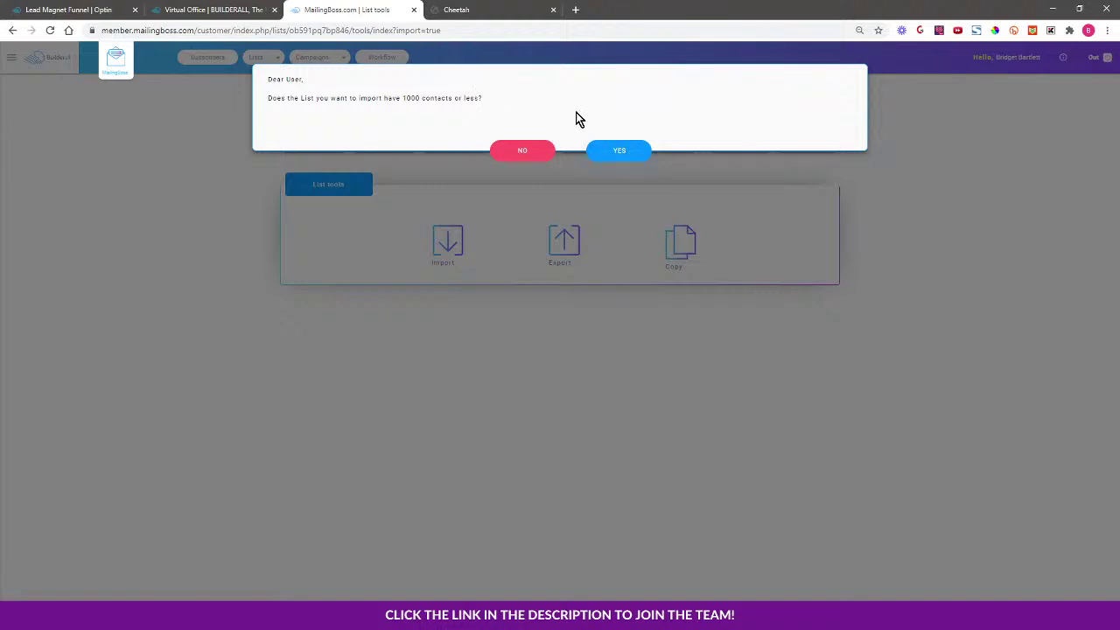
left_click(523, 153)
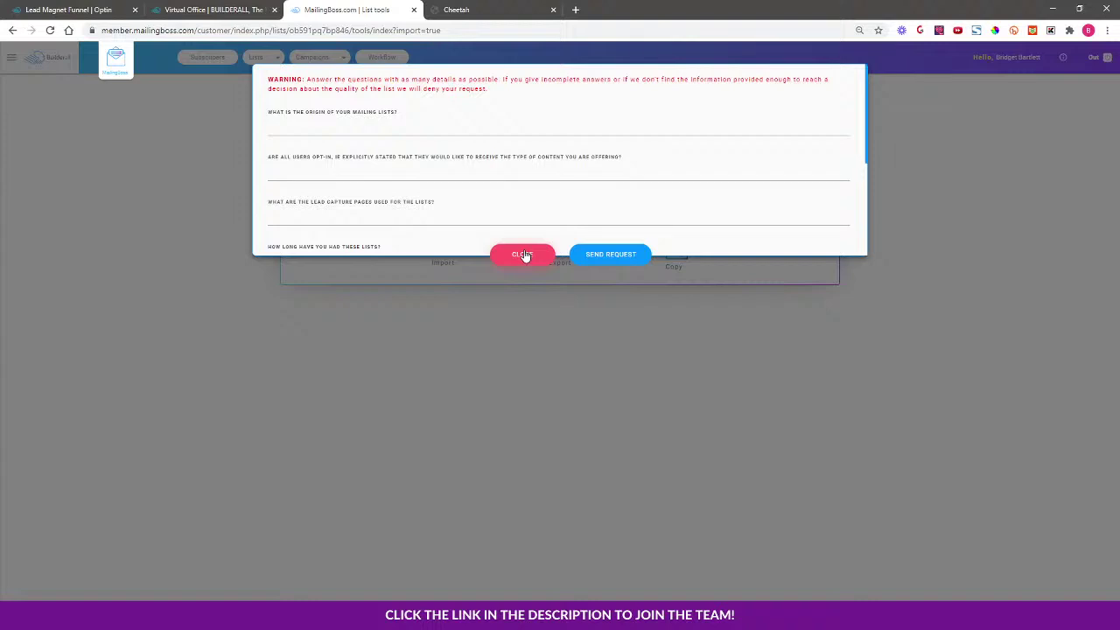
left_click(523, 255)
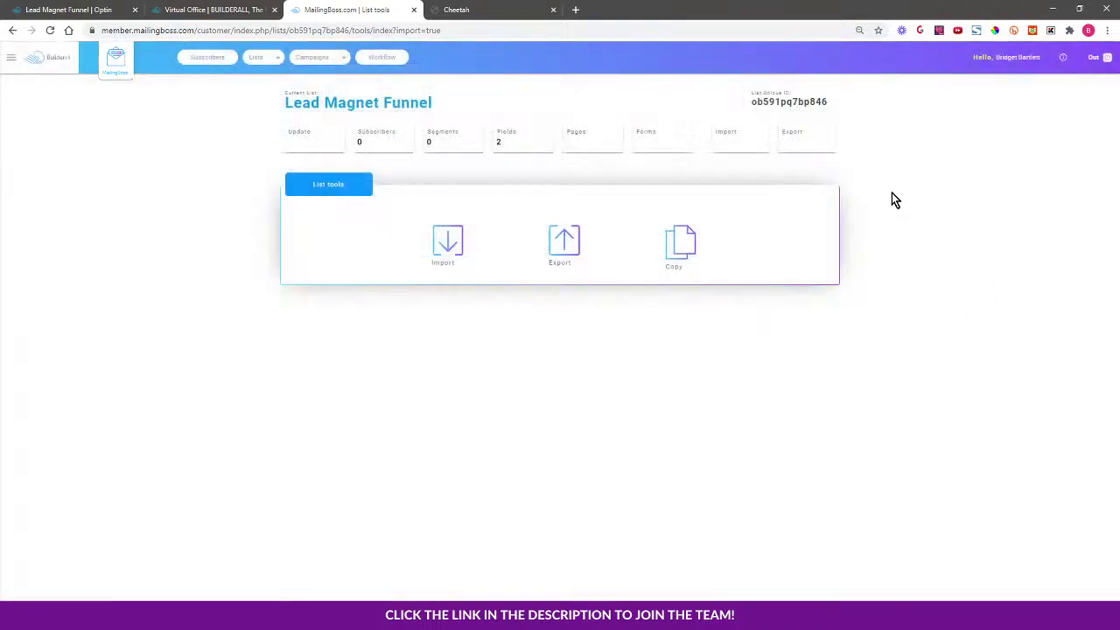
left_click(810, 135)
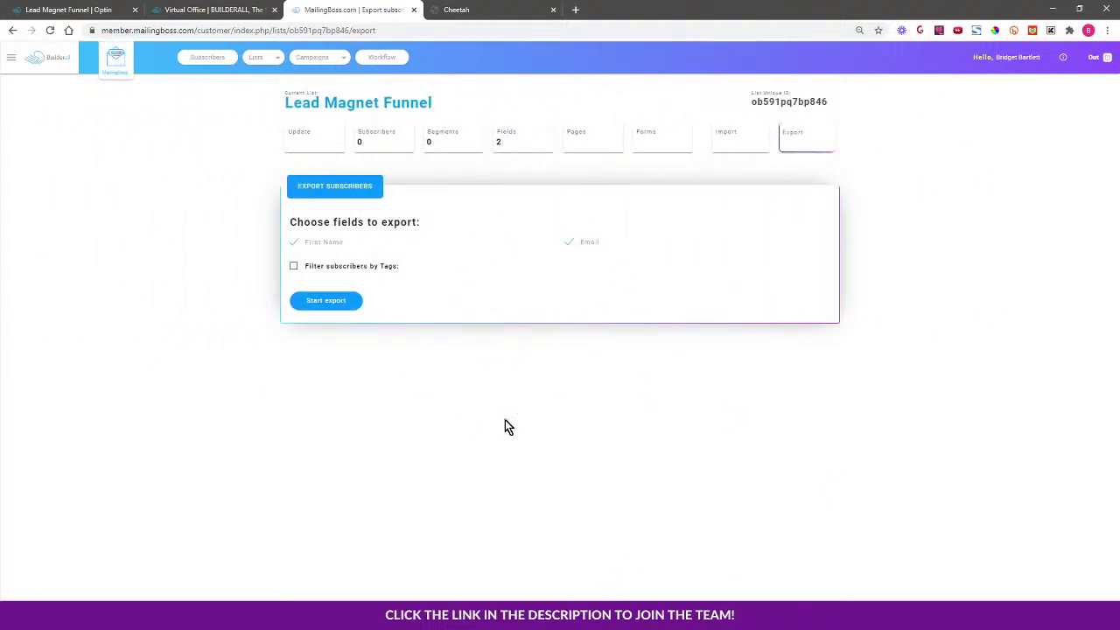
Review the list's general data and advanced settings, including the opt-in setting.
left_click(596, 140)
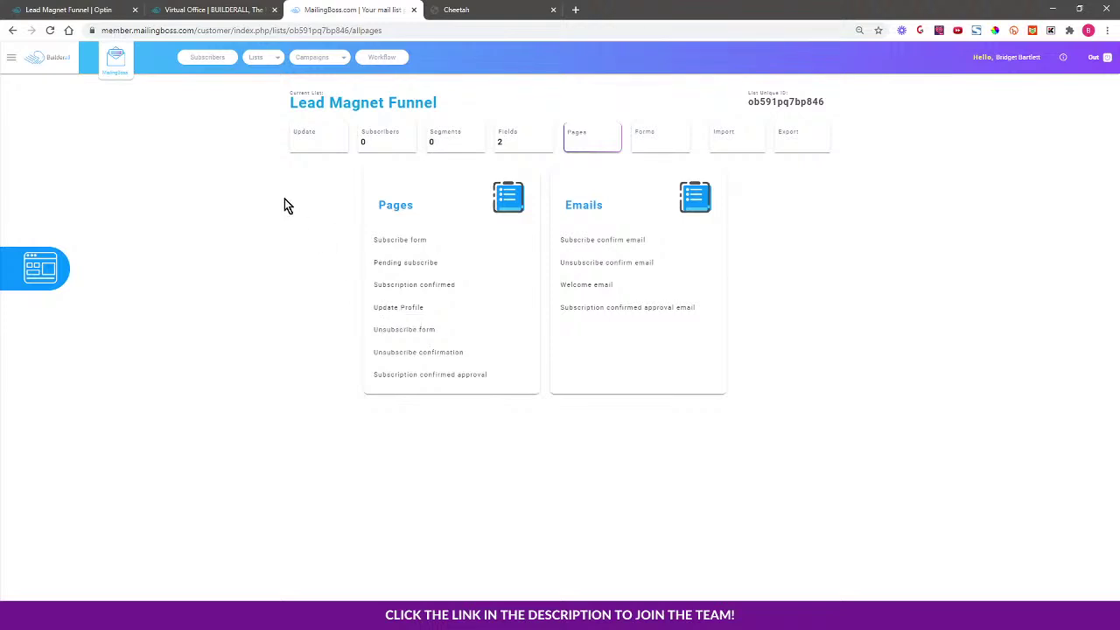
left_click(309, 138)
left_click(317, 401)
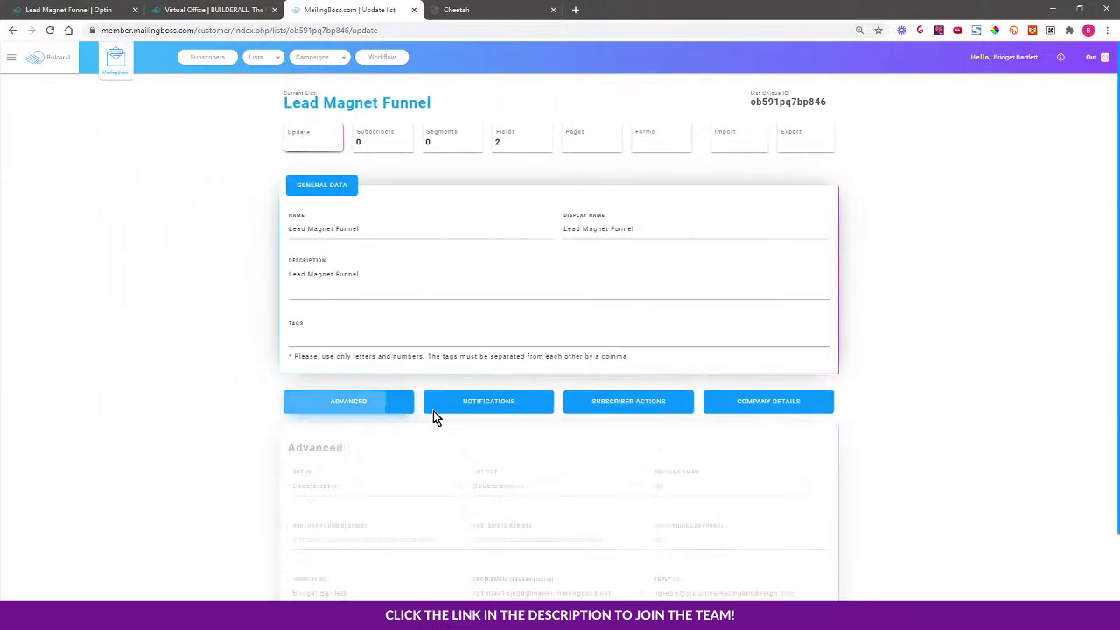
scroll(154, 425, "down", 2)
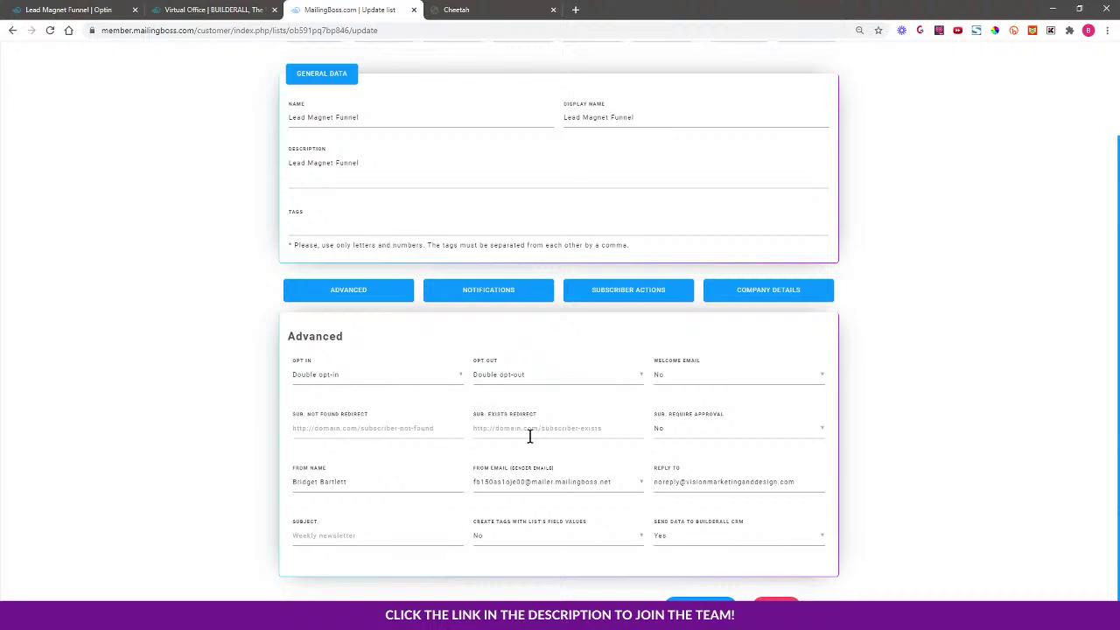
scroll(403, 341, "up", 2)
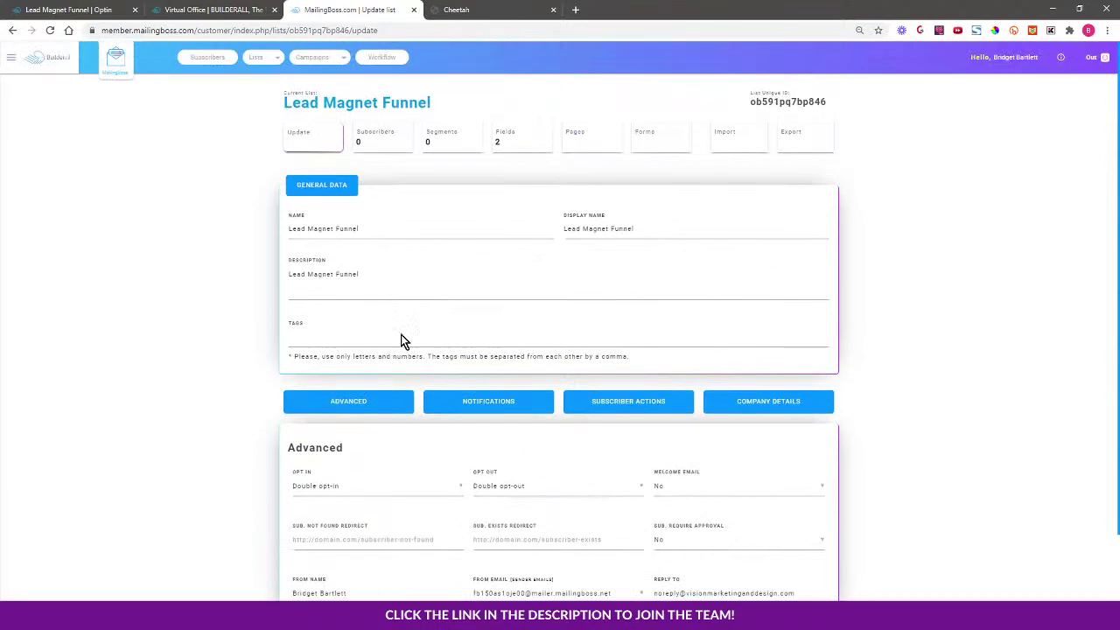
Open the list's Pending subscribe page for editing and go to its redirect settings.
left_click(600, 138)
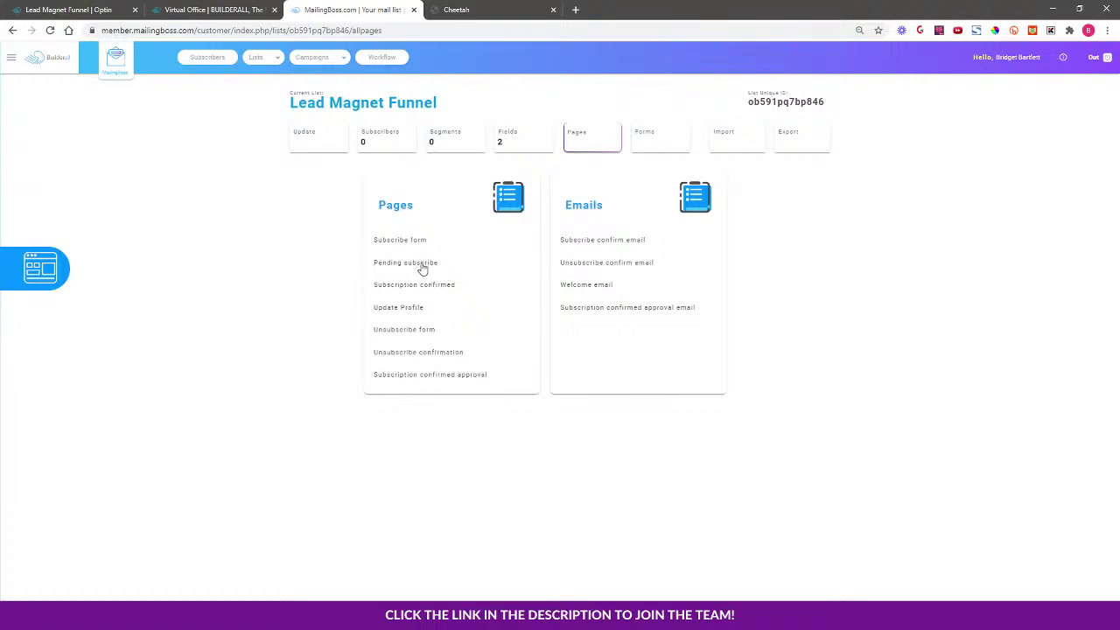
left_click(422, 264)
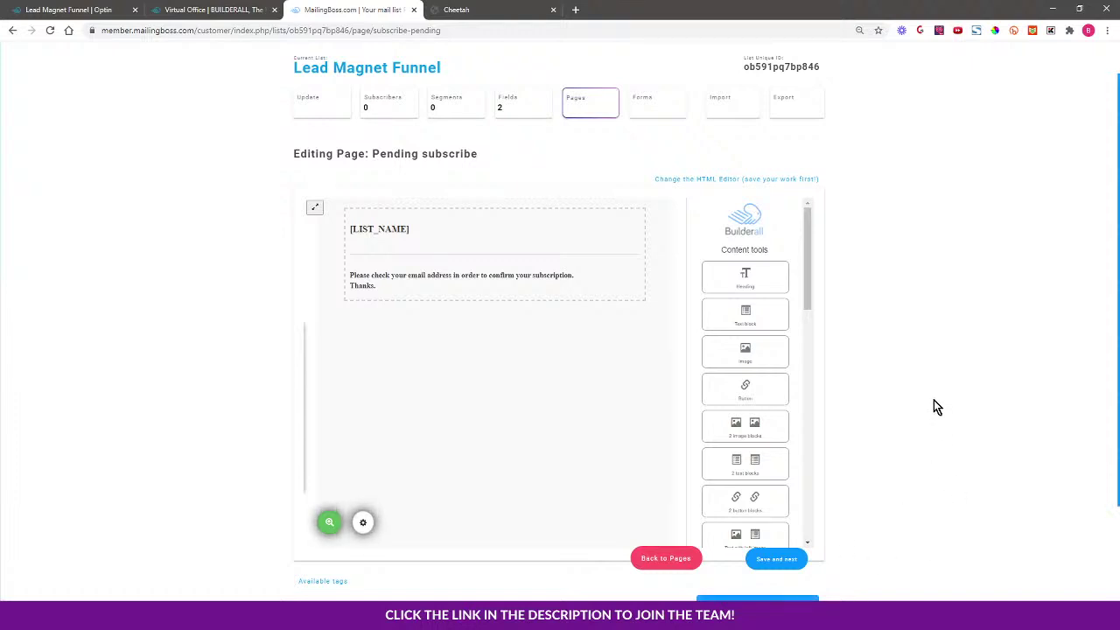
scroll(934, 400, "down", 2)
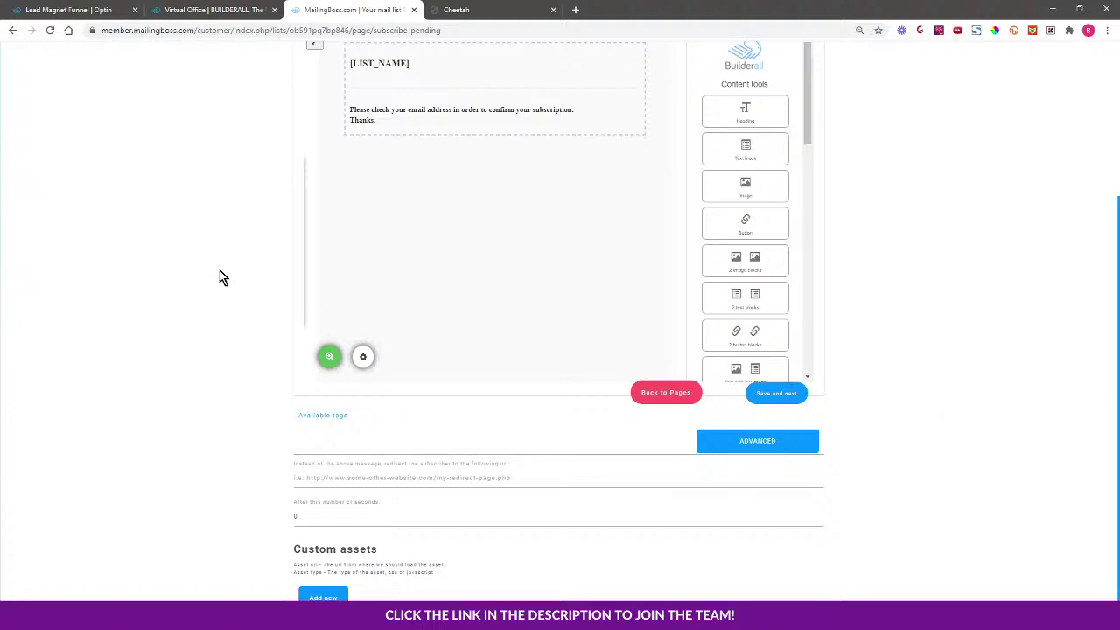
Switch to the Lead Magnet Funnel site's page list in the Cheetah builder and close the extra builder tab.
left_click(200, 7)
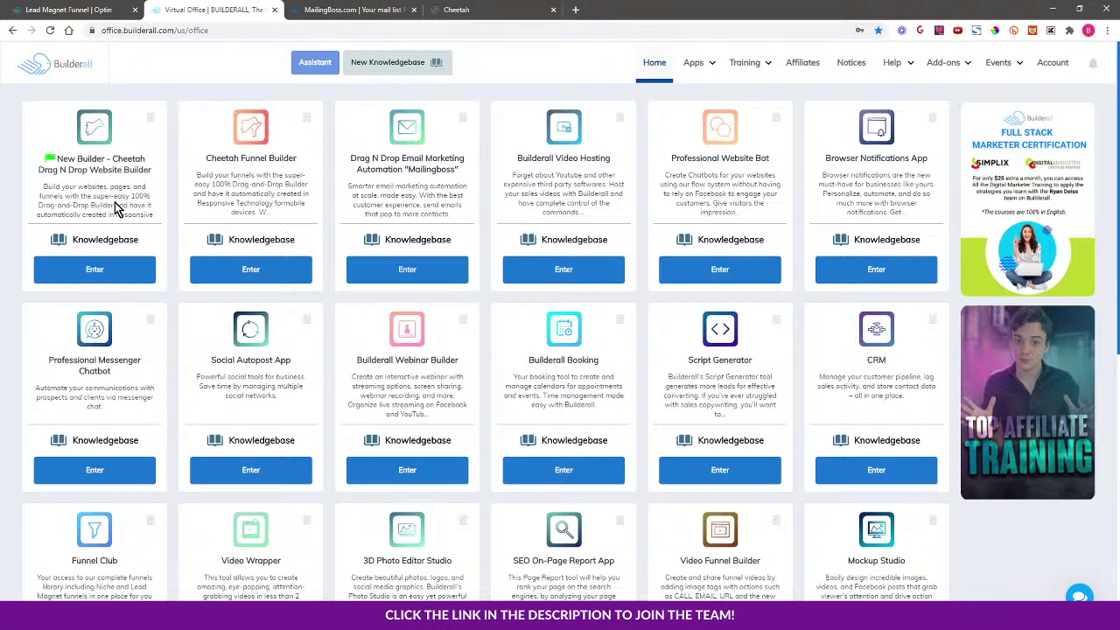
left_click(94, 270)
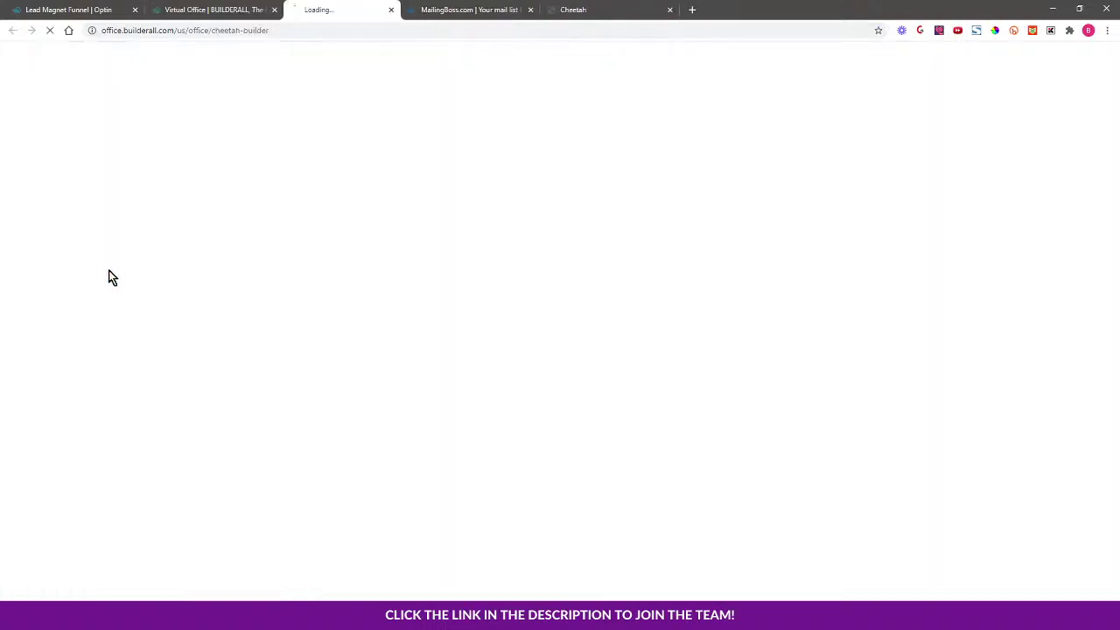
left_click(648, 10)
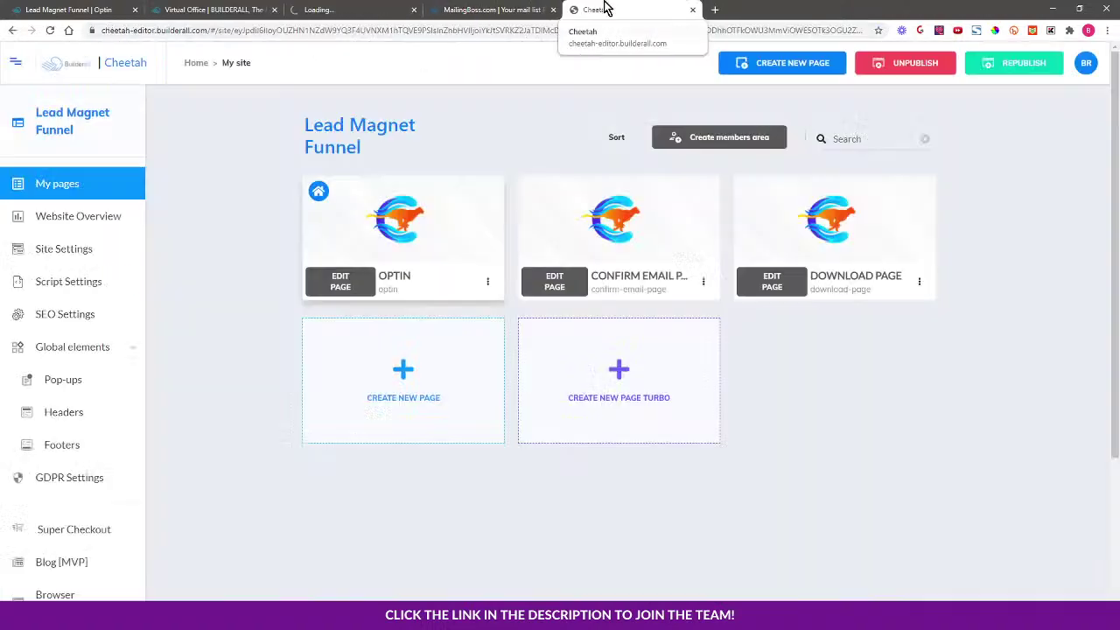
left_click(415, 10)
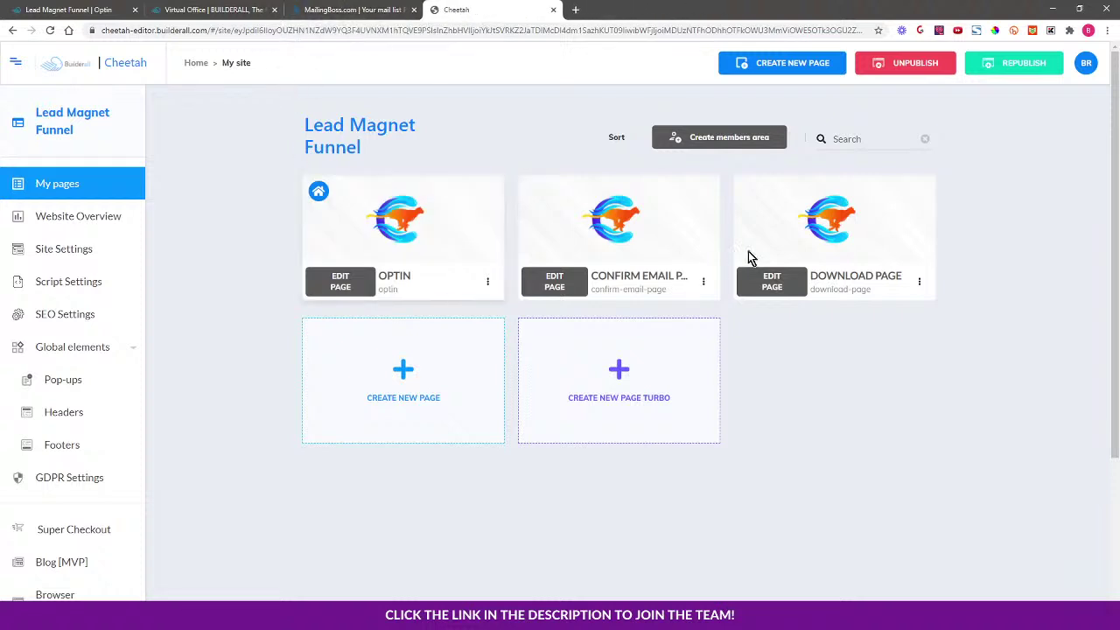
Open the live website version of the Confirm Email page and copy its full URL.
left_click(704, 284)
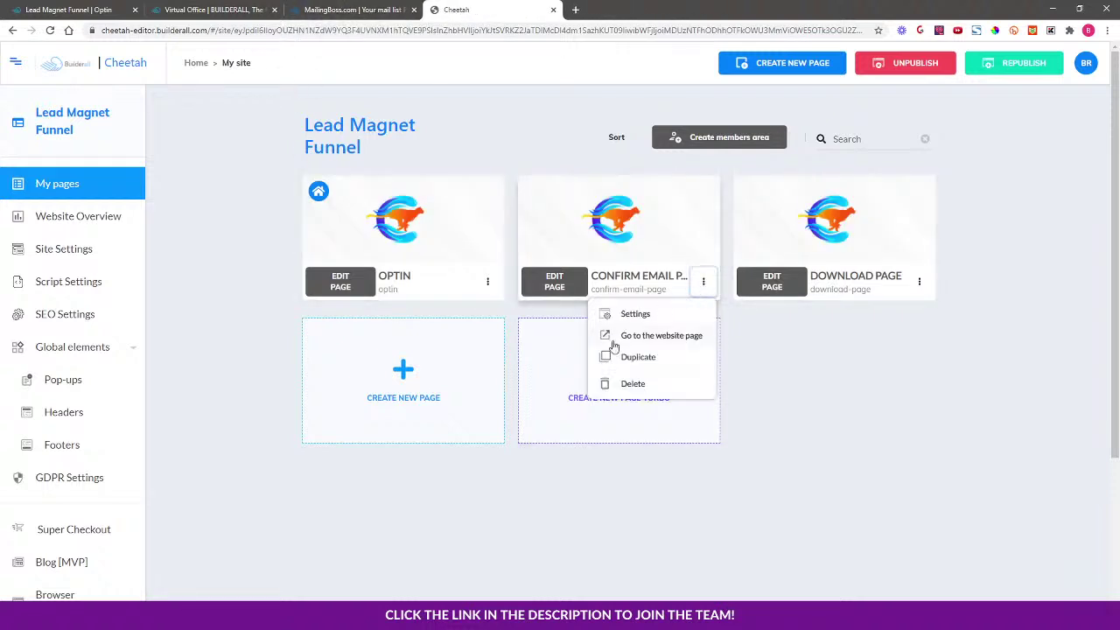
left_click(662, 336)
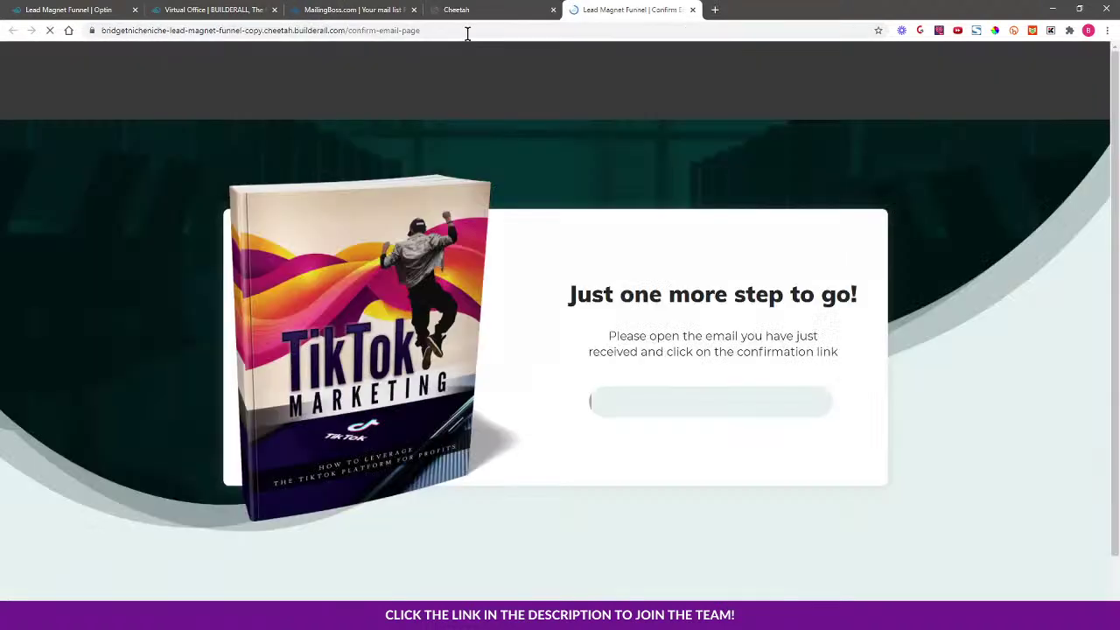
double_click(551, 30)
double_click(553, 33)
left_click_drag(553, 32, 96, 44)
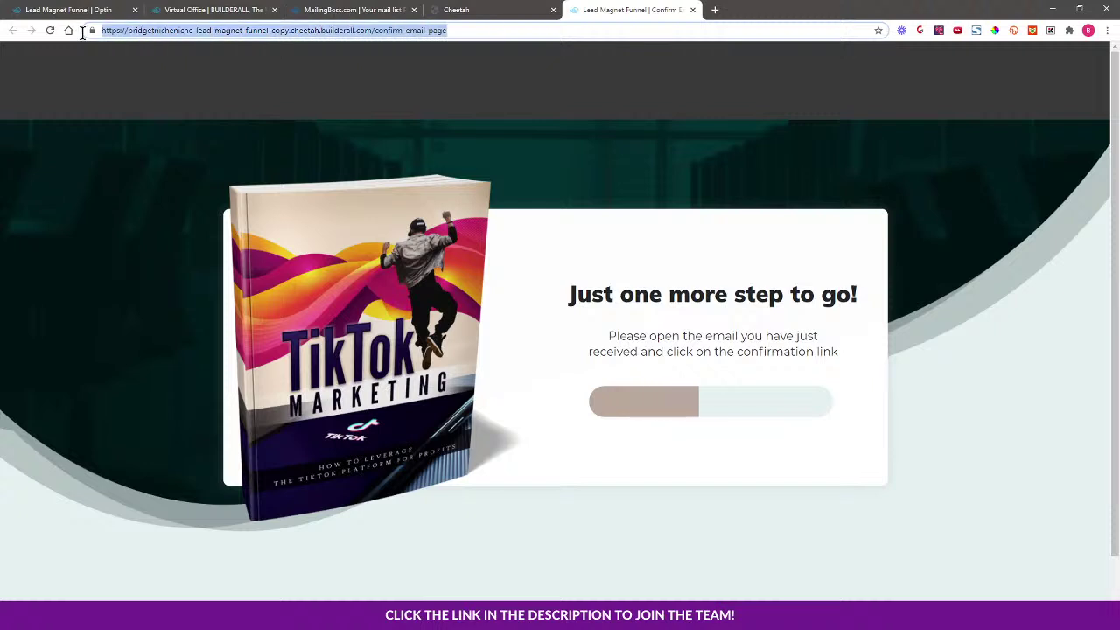
right_click(129, 32)
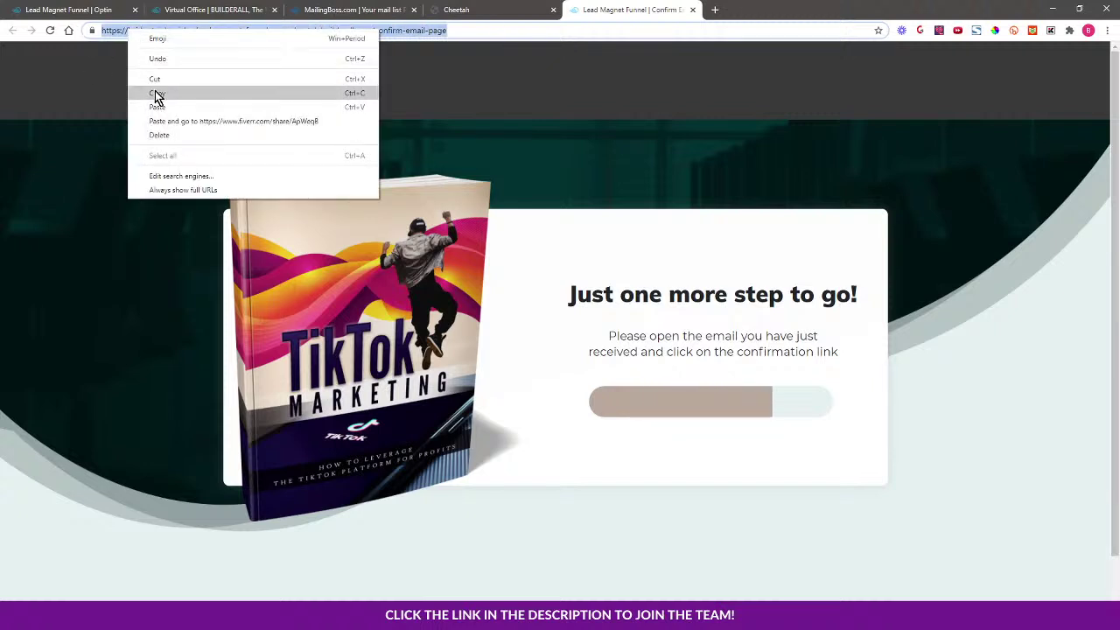
left_click(158, 93)
Back in MailingBoss, set the Pending subscribe page to redirect subscribers to the copied confirm-email-page URL and save it.
left_click(355, 10)
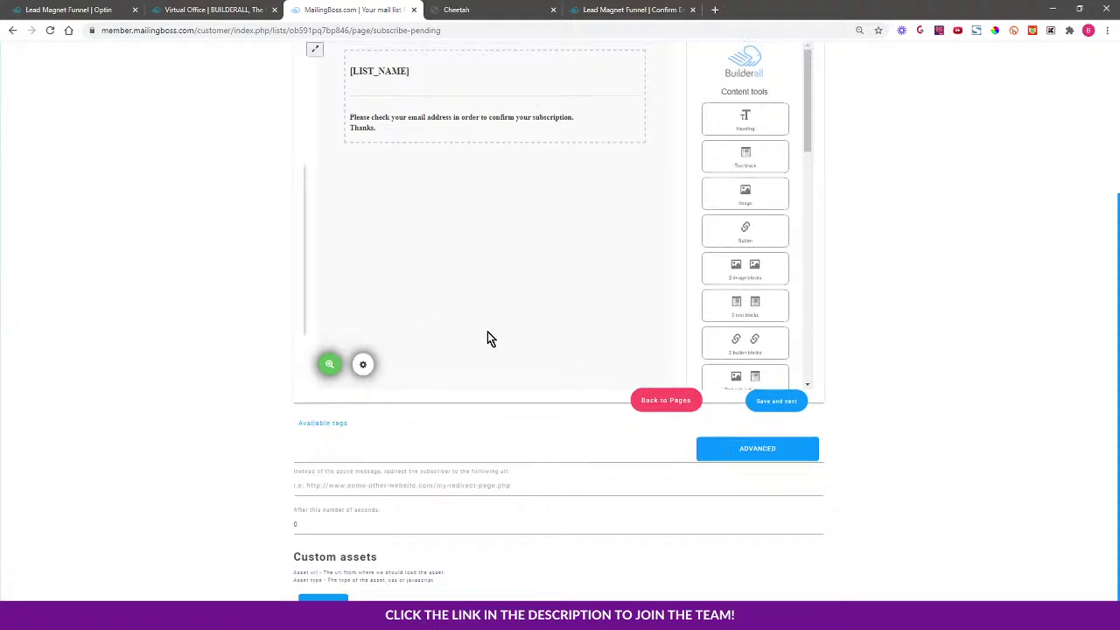
scroll(487, 333, "up", 3)
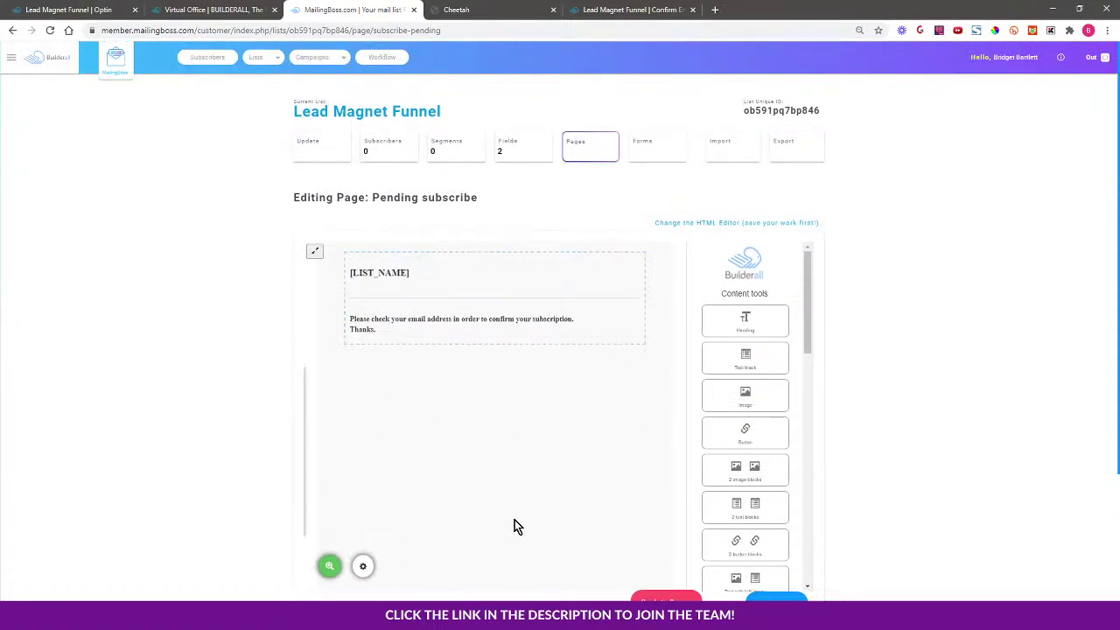
scroll(508, 520, "down", 2)
left_click(388, 516)
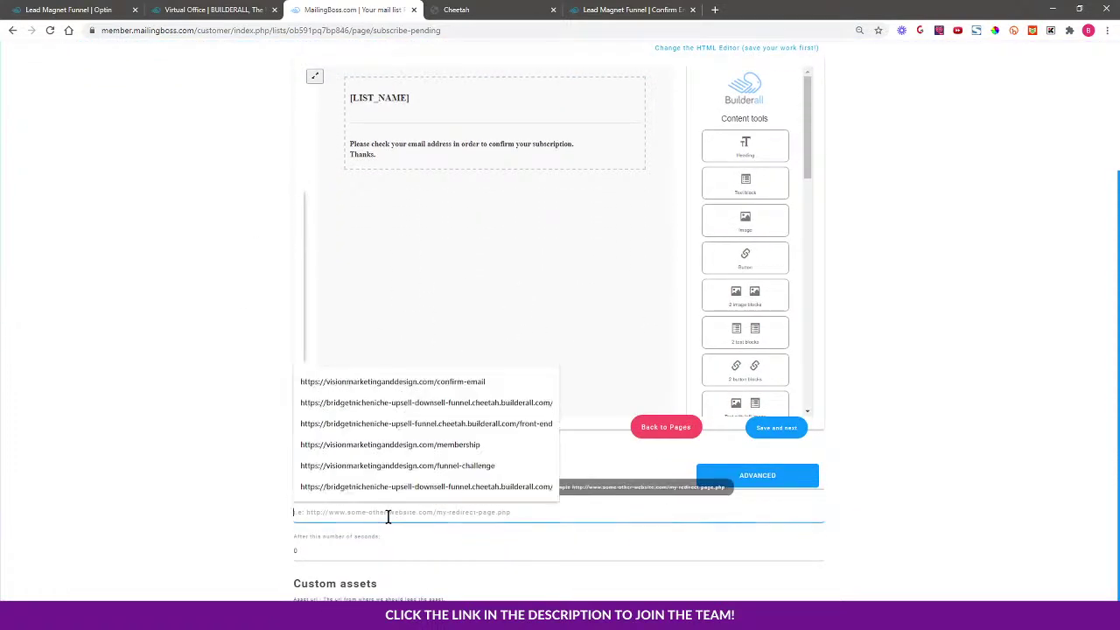
key("ctrl+v")
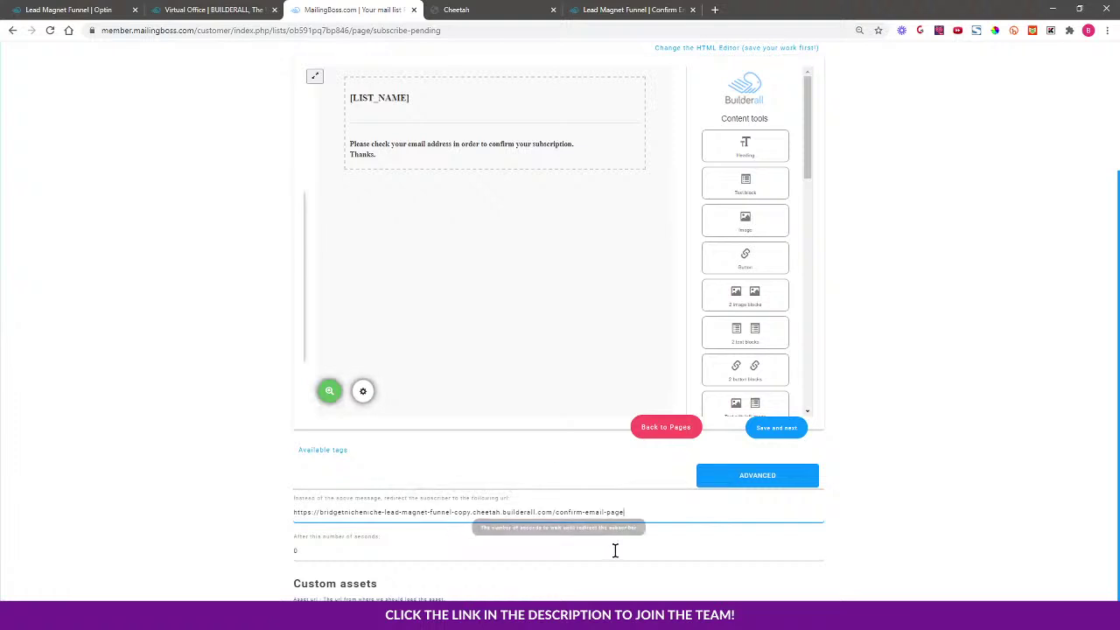
left_click(777, 427)
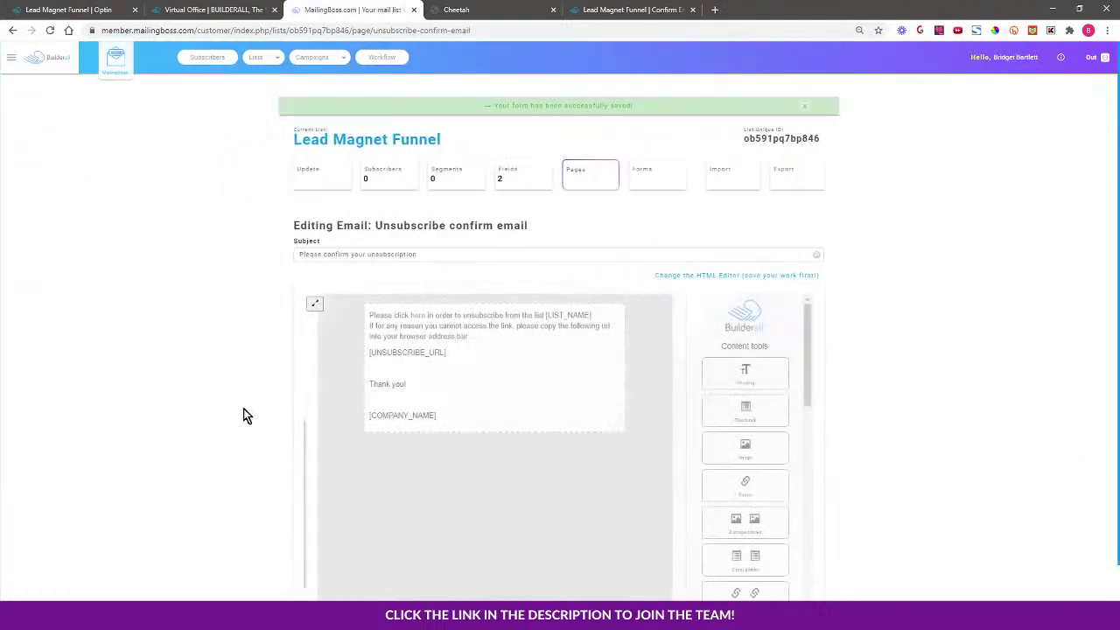
Return to the mailing list's pages overview, switch to the Cheetah builder, open the live Download Page and copy its full URL.
left_click(595, 175)
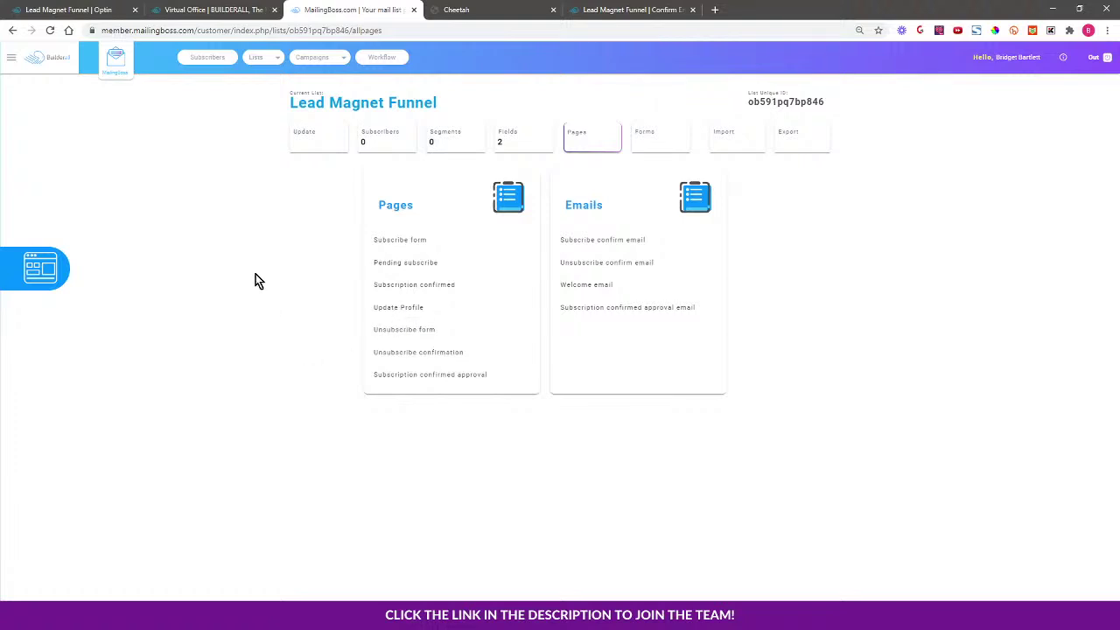
left_click(512, 8)
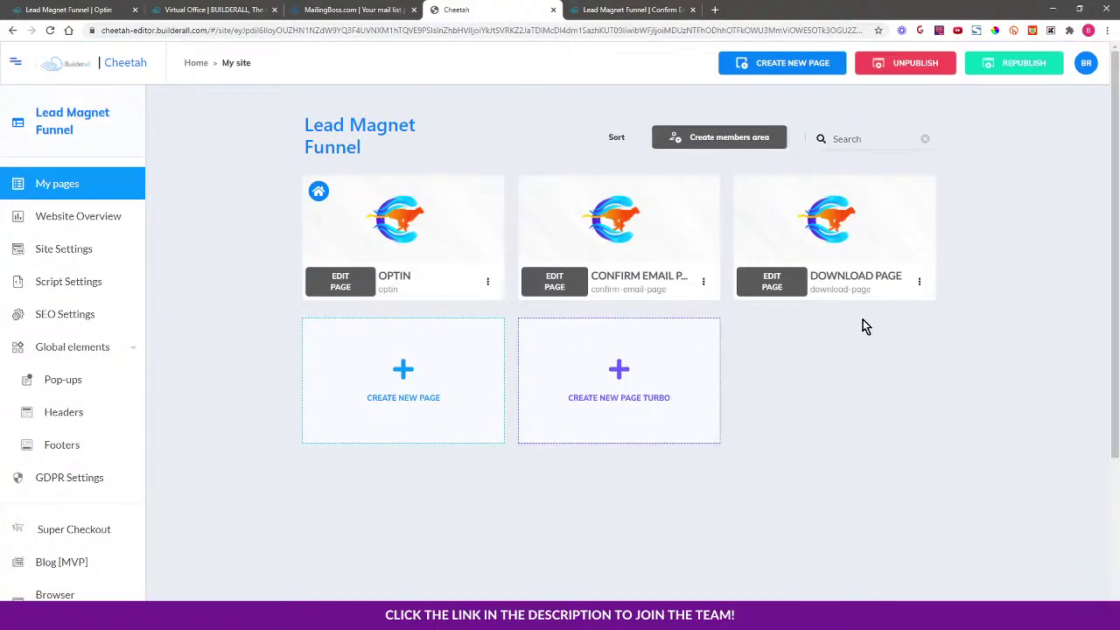
left_click(920, 282)
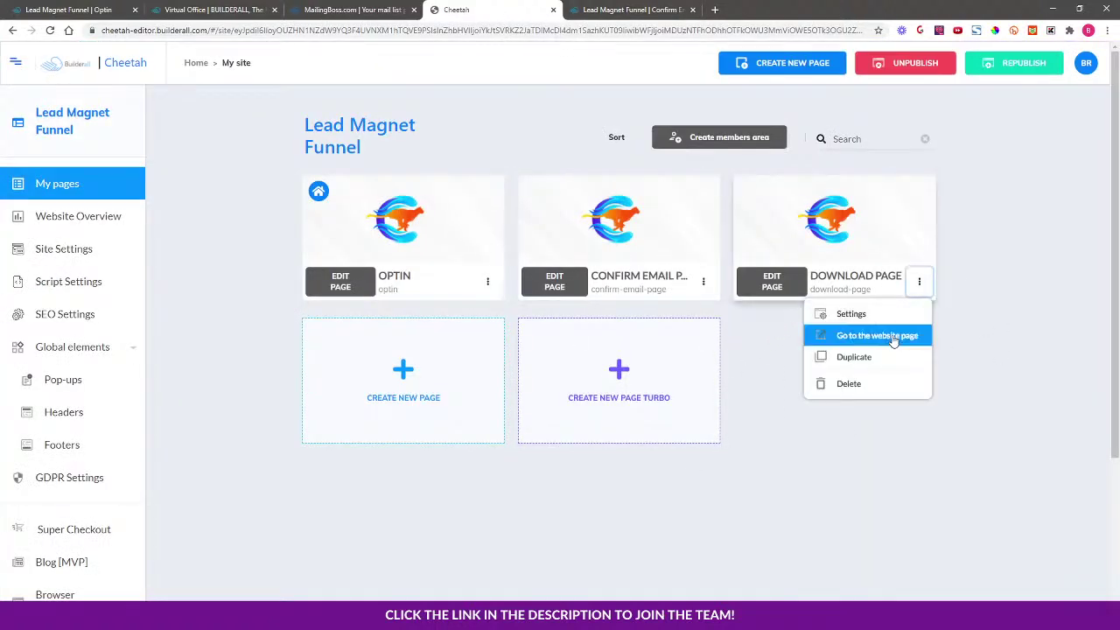
left_click(874, 334)
double_click(536, 29)
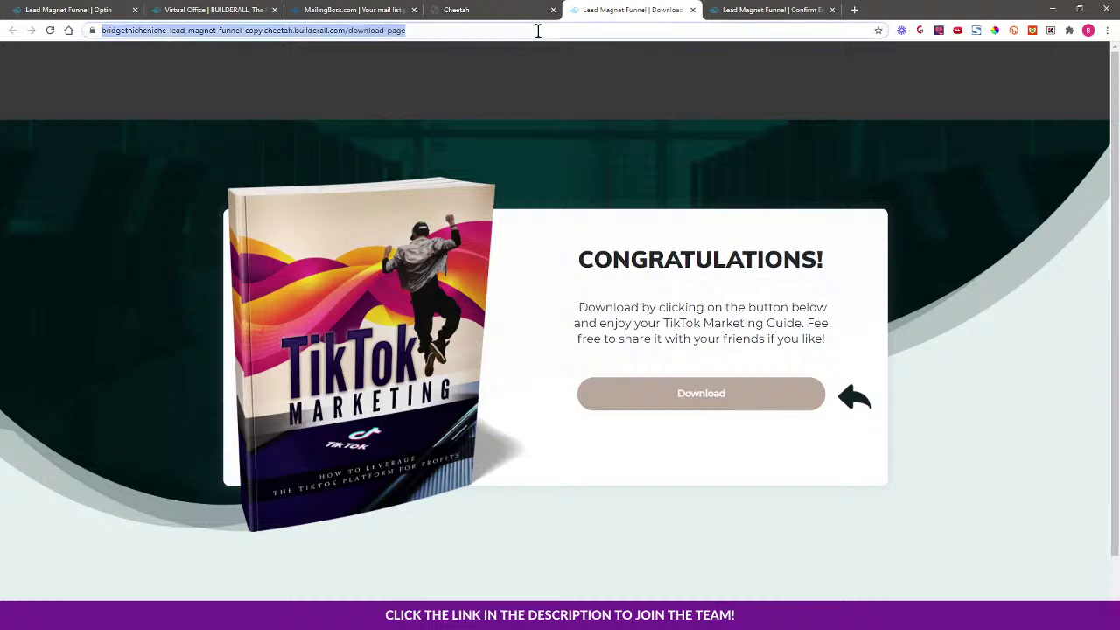
left_click_drag(536, 30, 83, 32)
right_click(132, 32)
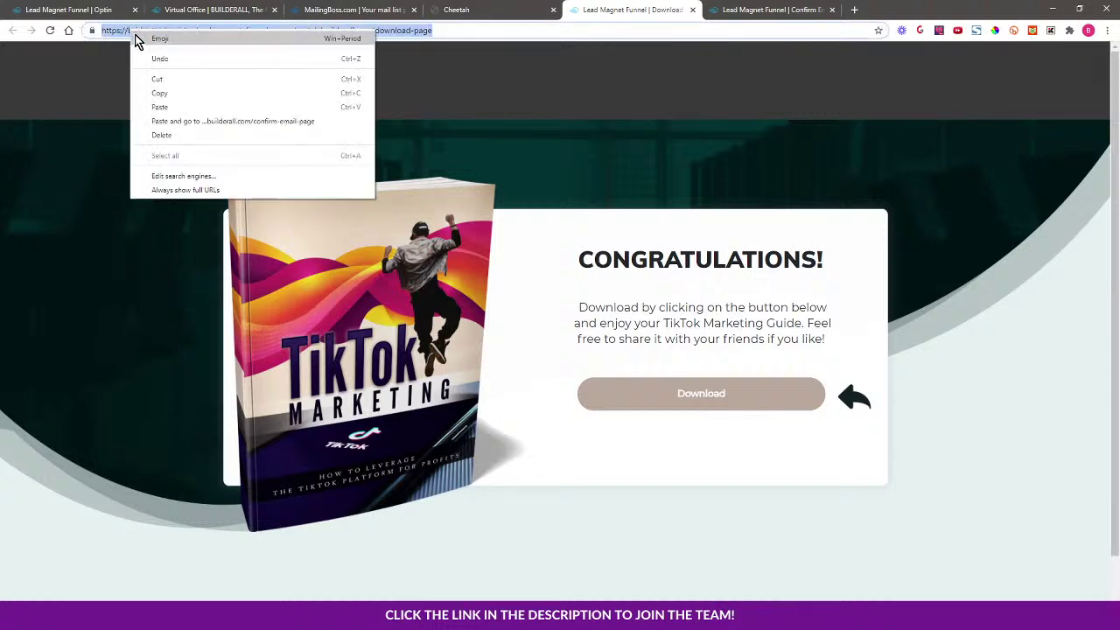
left_click(160, 92)
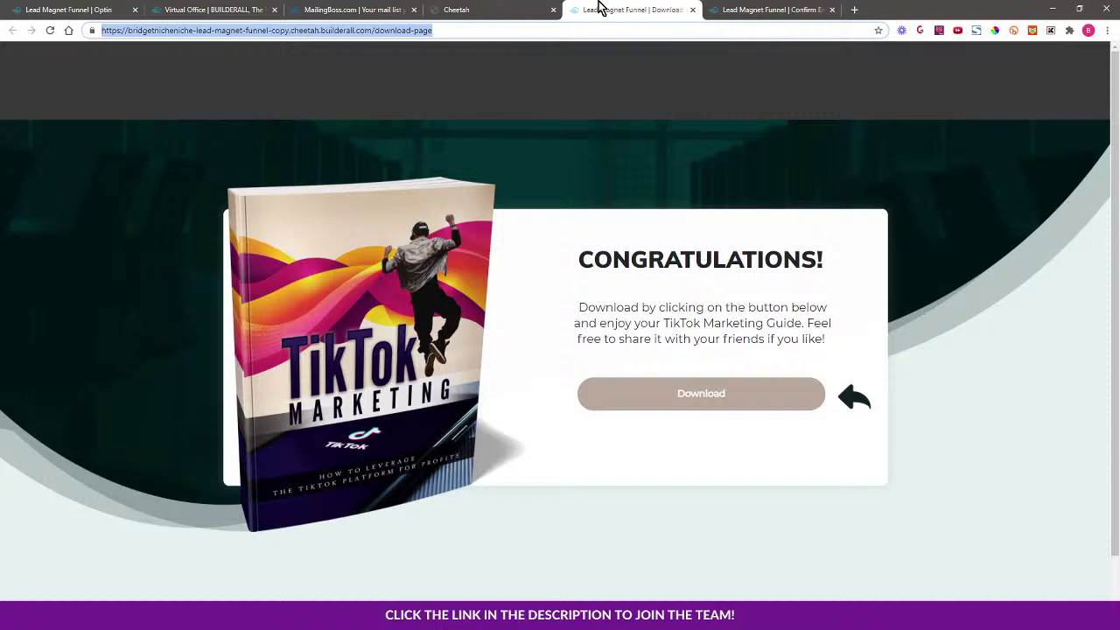
Back in MailingBoss, set the Subscription confirmed page to redirect subscribers to the copied download-page URL and save it.
left_click(464, 10)
left_click(323, 9)
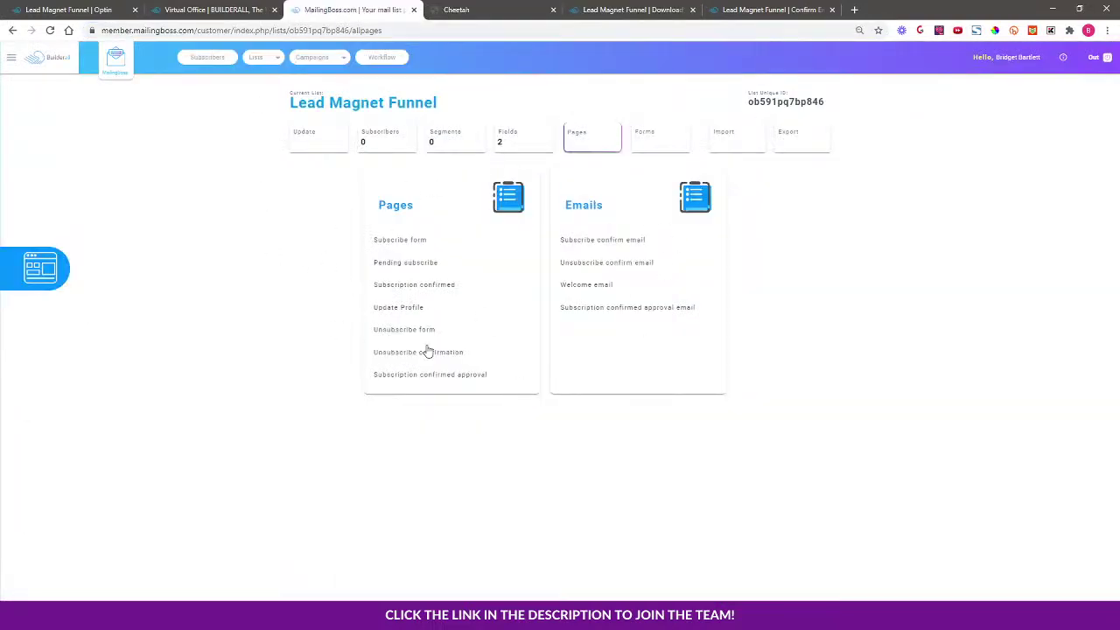
left_click(405, 287)
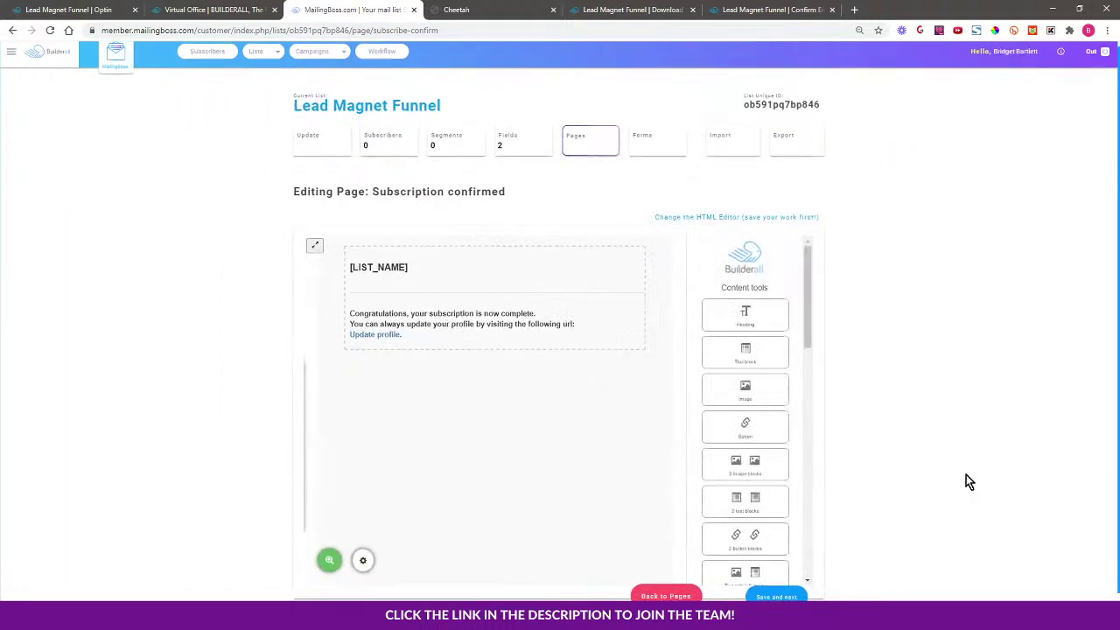
scroll(966, 482, "down", 1)
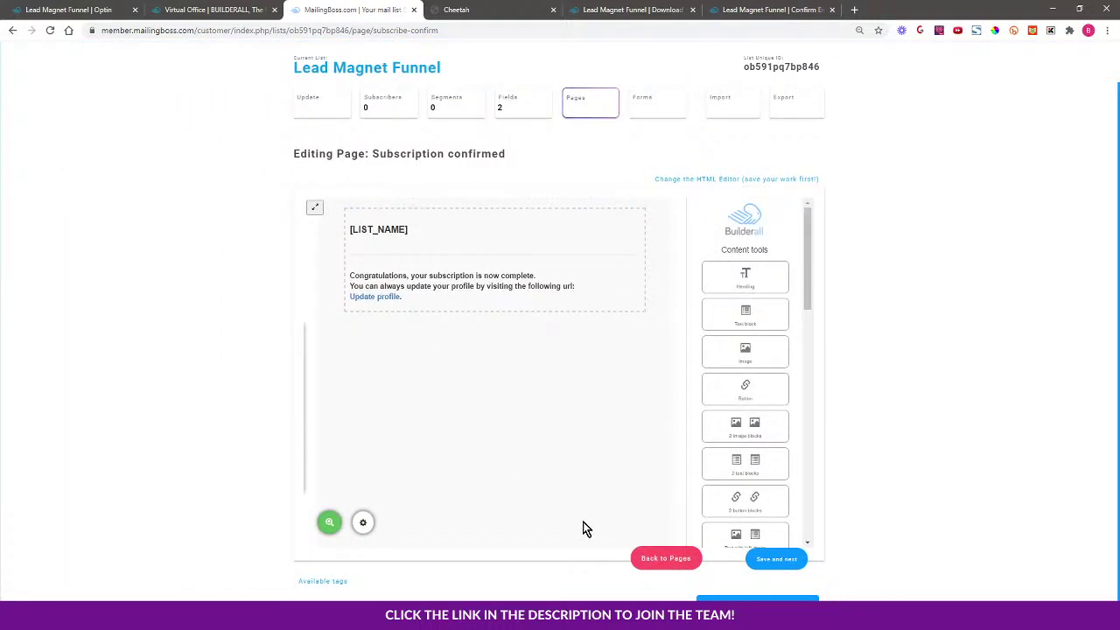
scroll(997, 464, "down", 3)
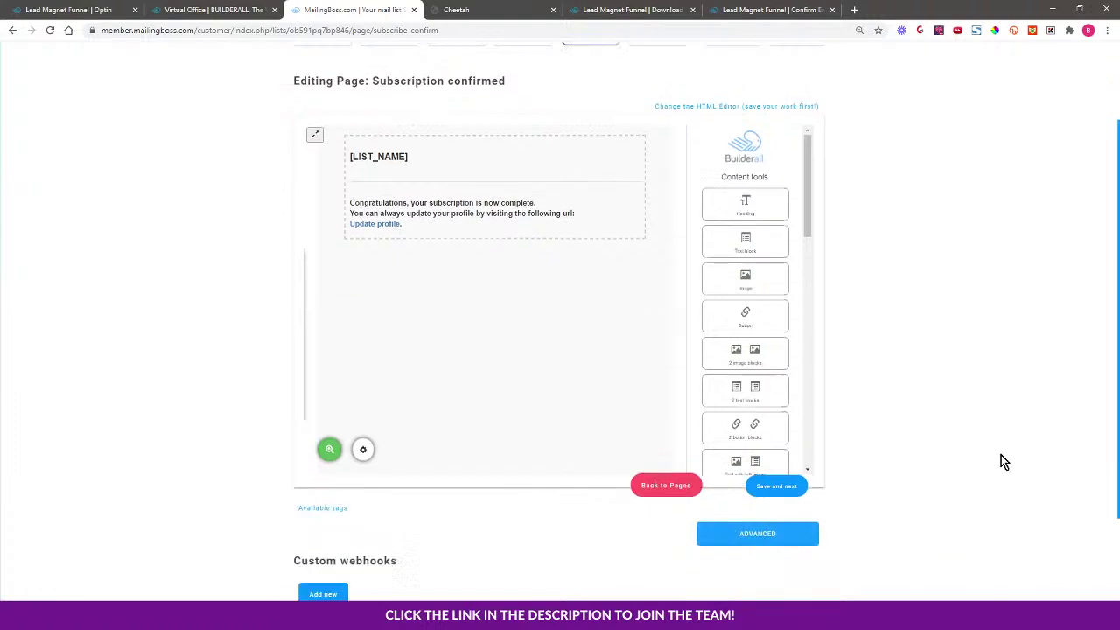
left_click(455, 480)
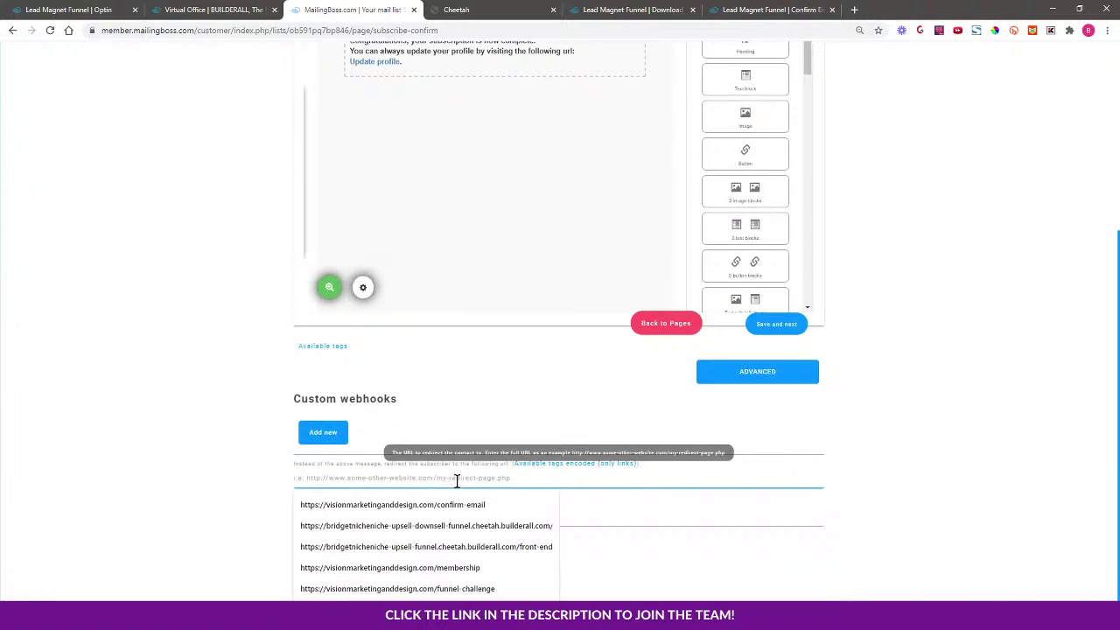
key("ctrl+v")
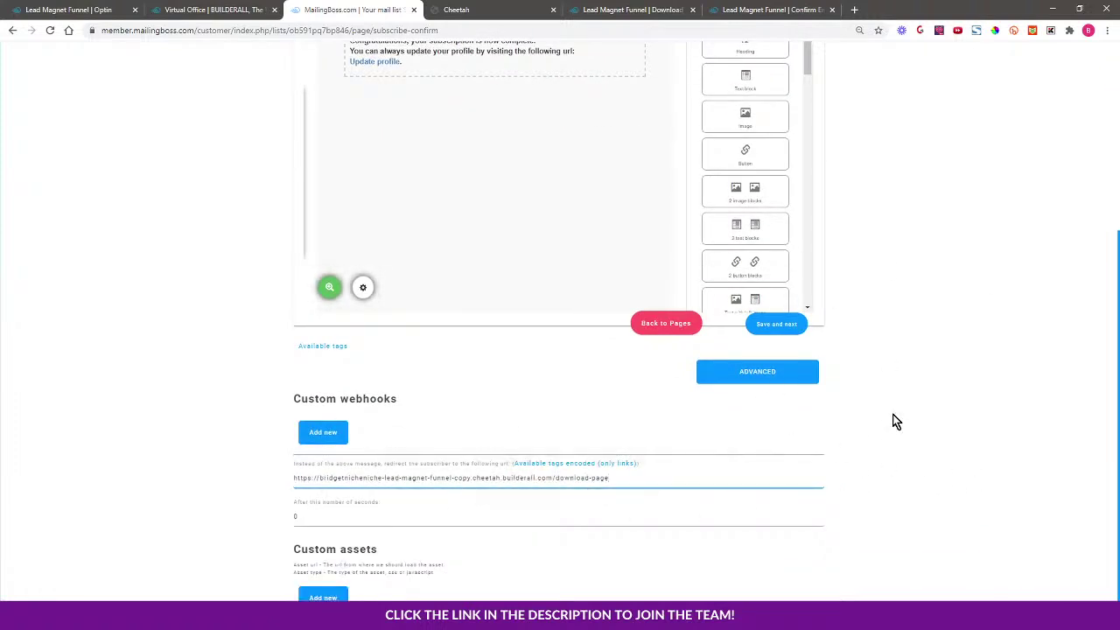
left_click(775, 324)
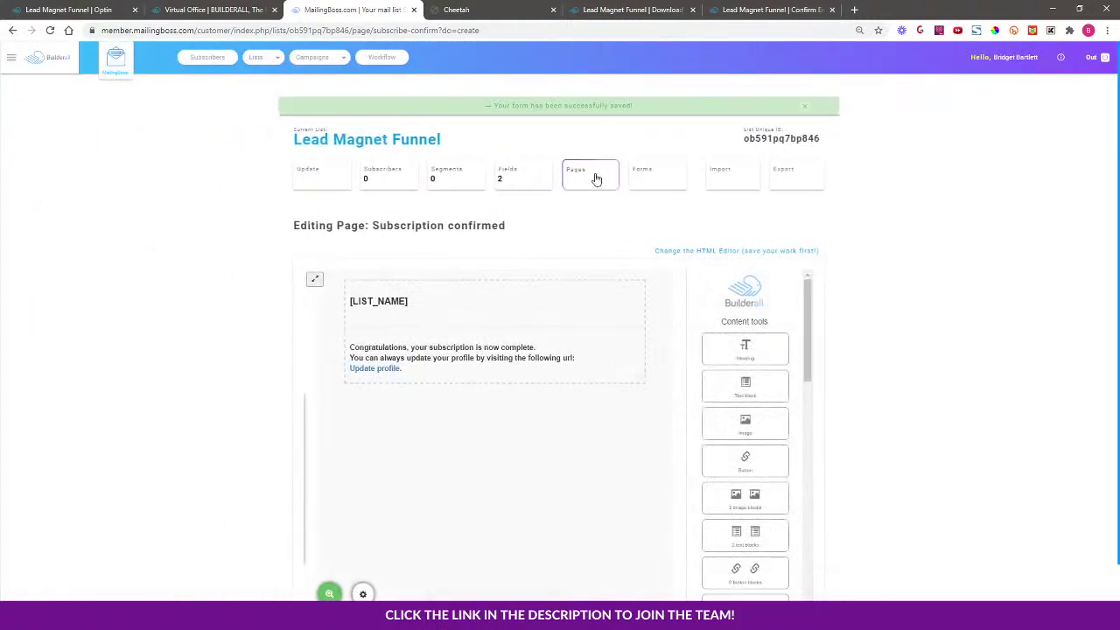
Set the Update Profile page to redirect to the same download-page URL, save it and return to the pages overview.
left_click(581, 184)
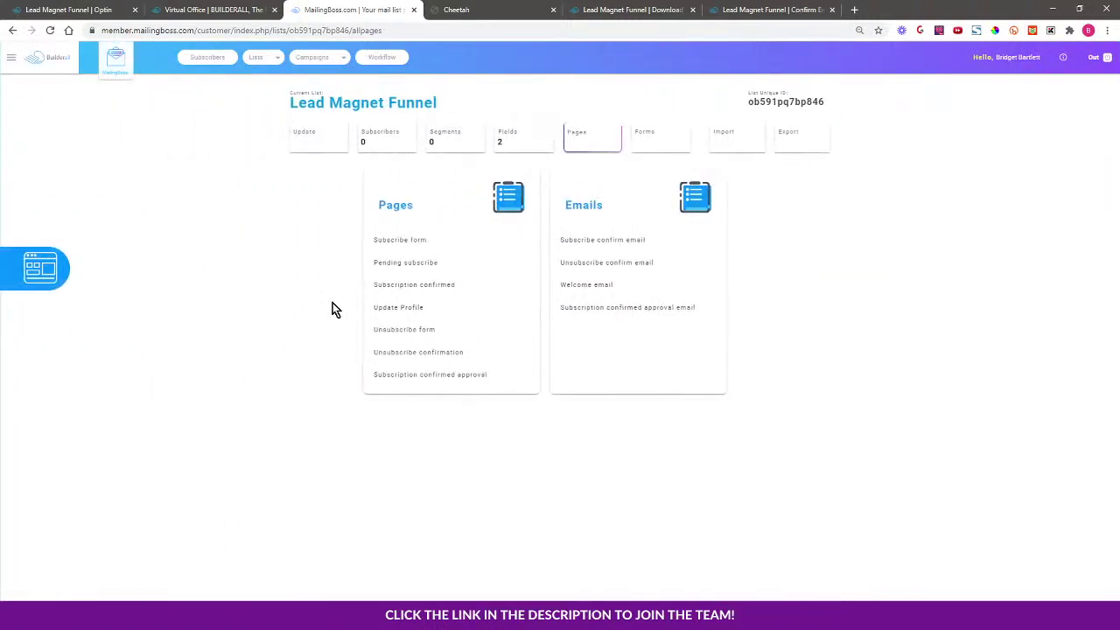
left_click(396, 309)
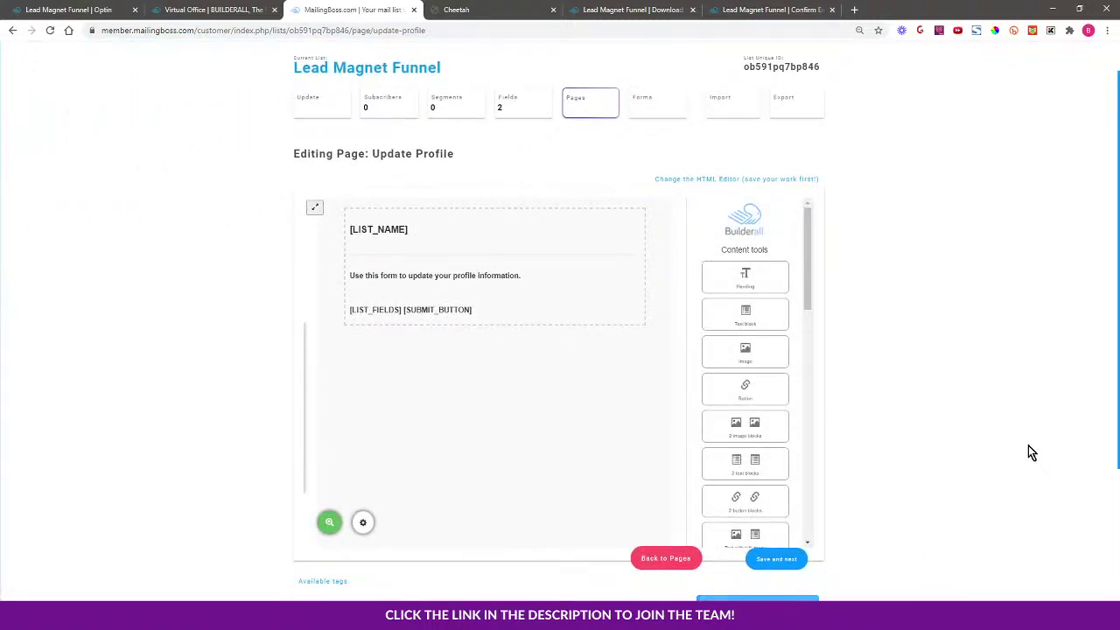
scroll(910, 514, "down", 3)
left_click(360, 477)
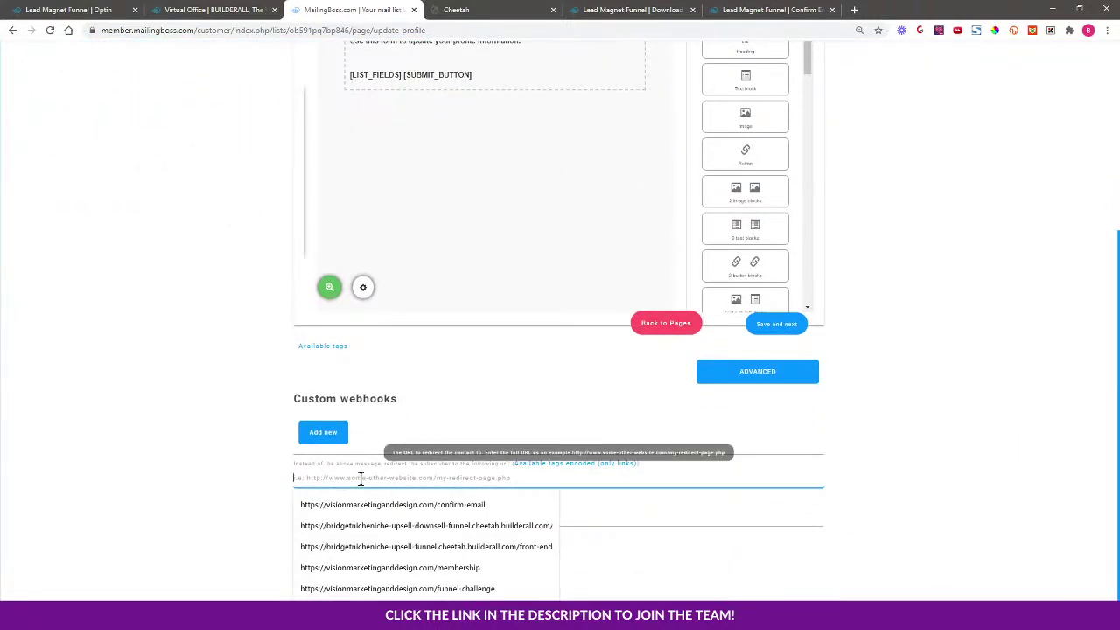
key("ctrl+v")
left_click(776, 323)
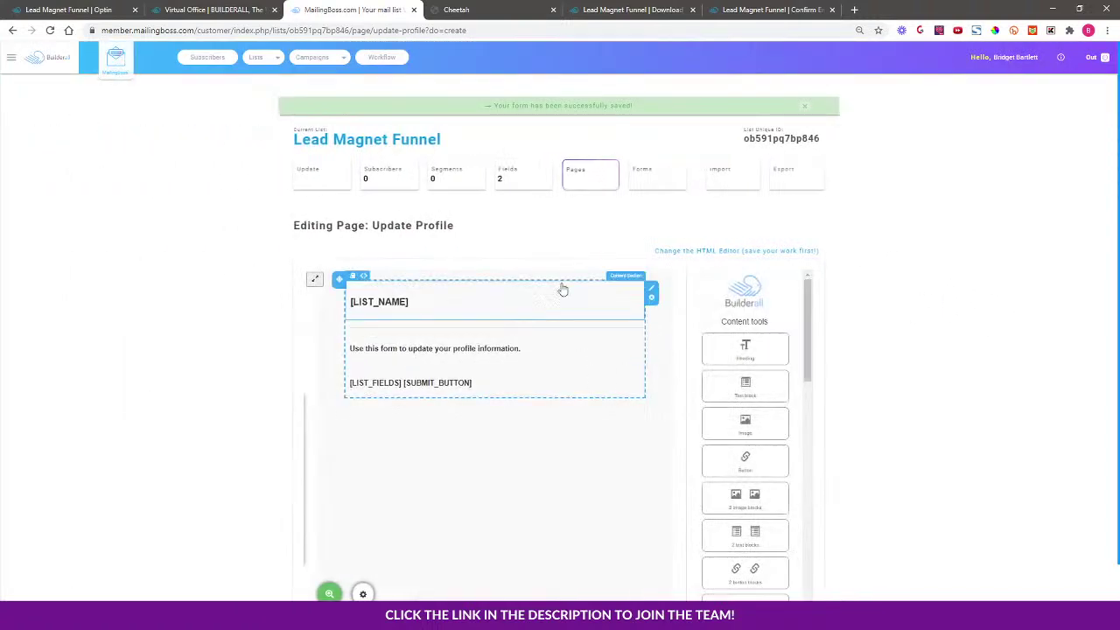
left_click(582, 174)
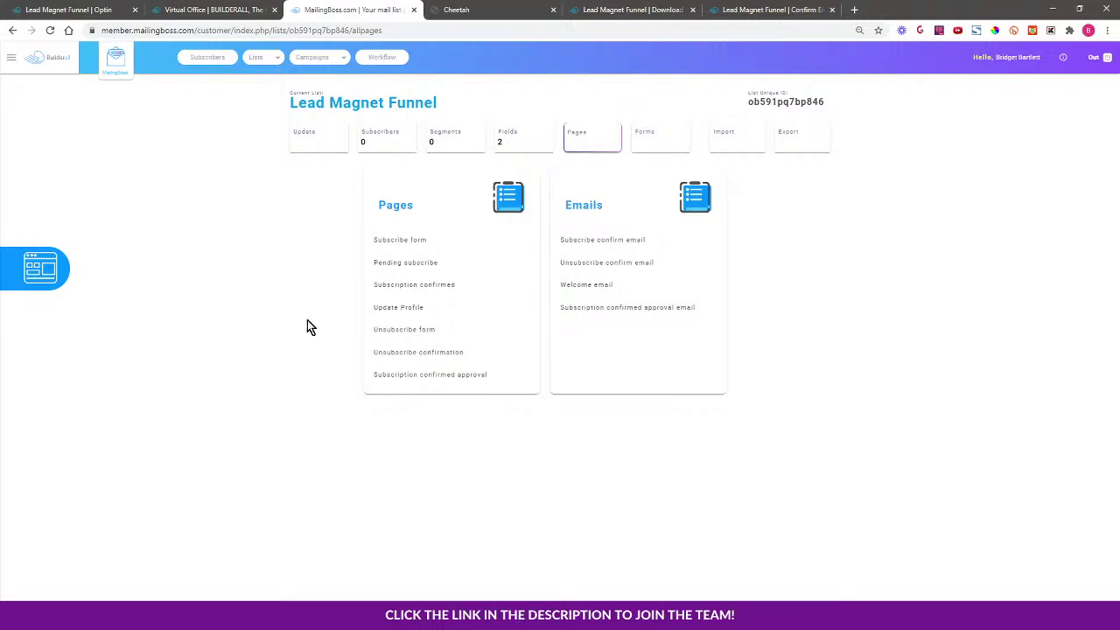
Look over the funnel's page list in Cheetah and the mailing list's Unsubscribe form page in MailingBoss.
left_click(506, 10)
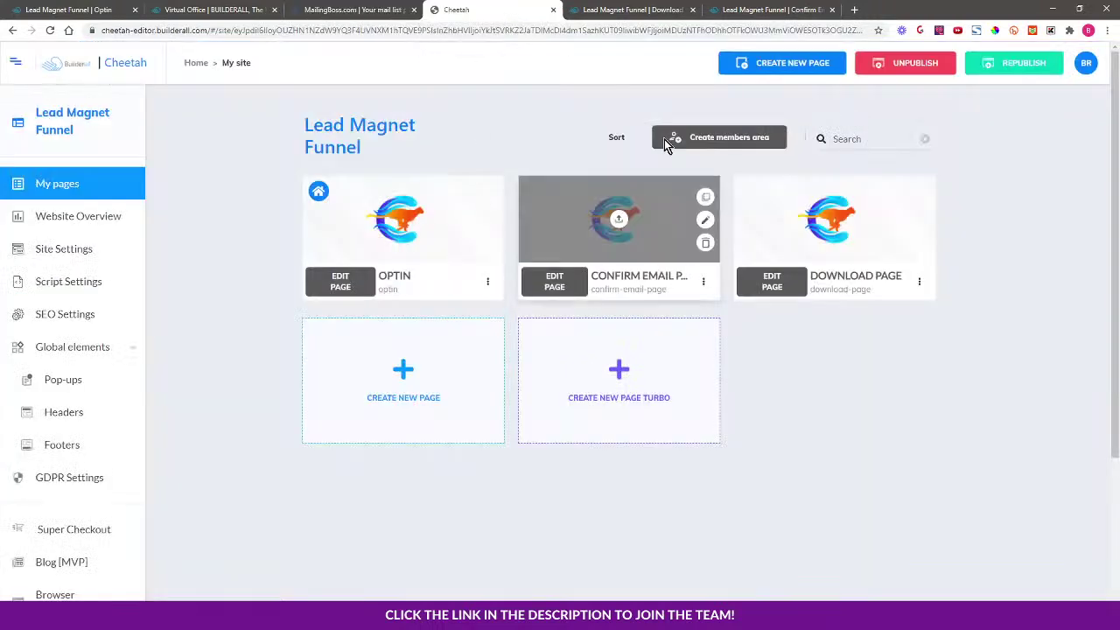
left_click(332, 8)
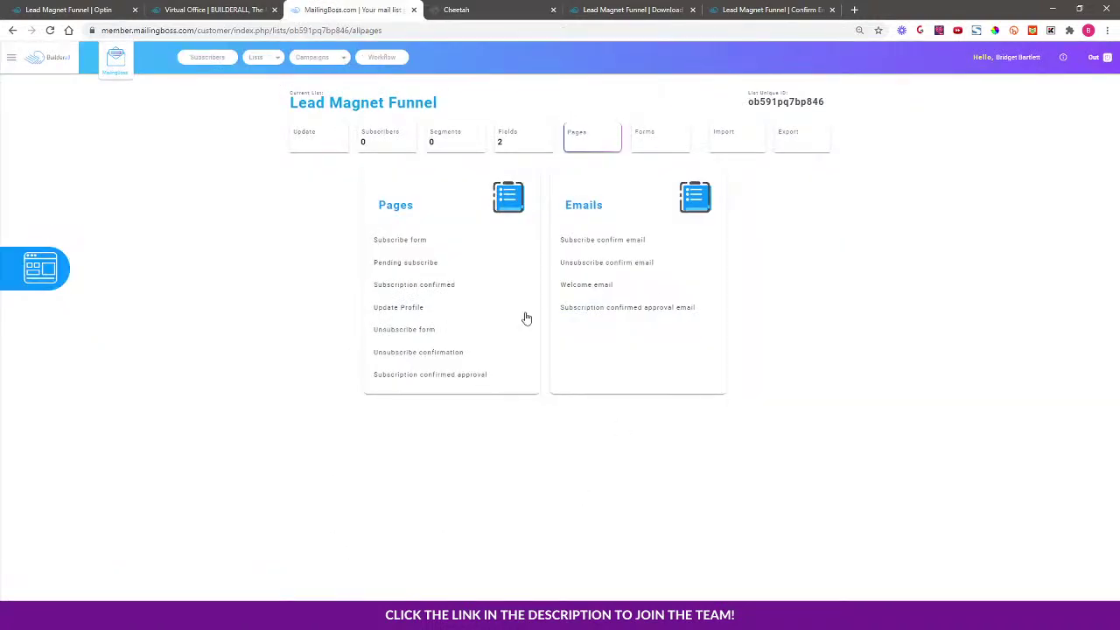
left_click(400, 331)
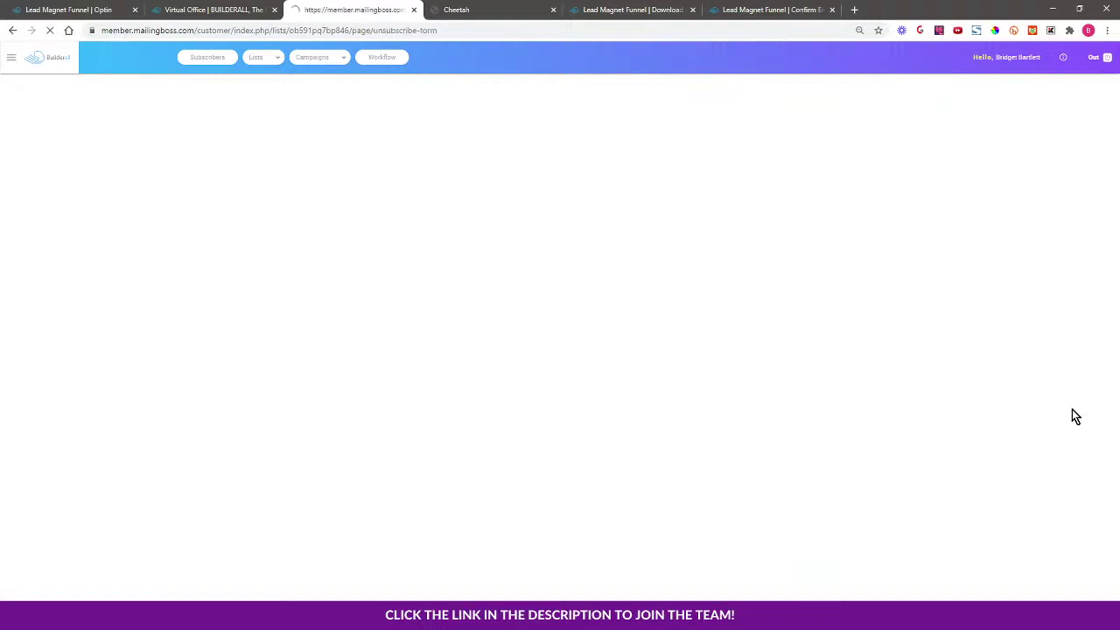
scroll(275, 467, "down", 2)
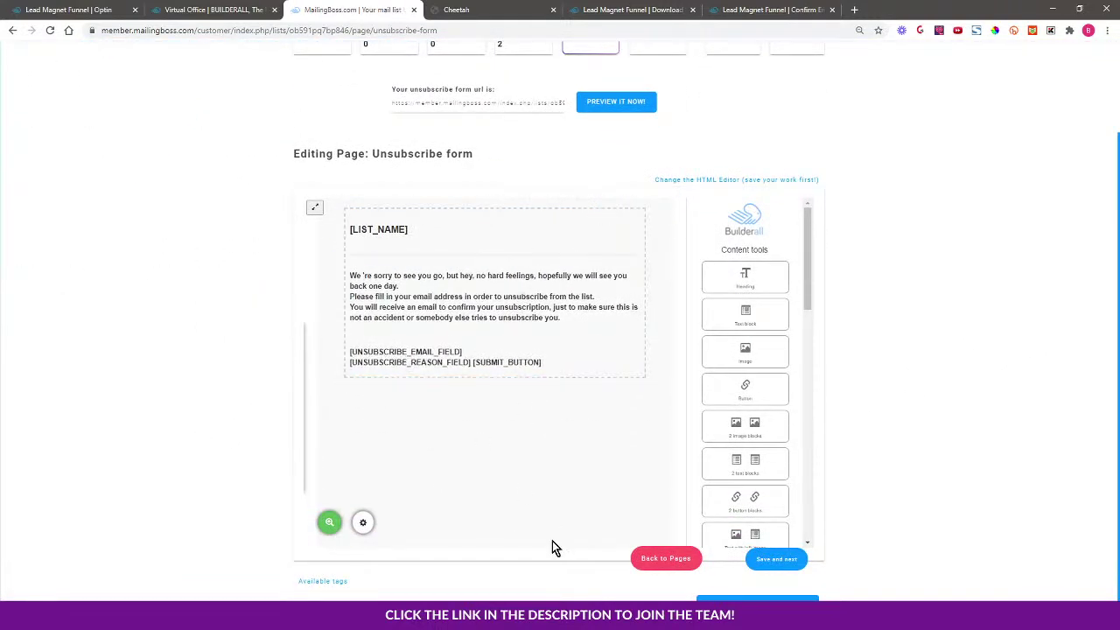
scroll(570, 175, "up", 2)
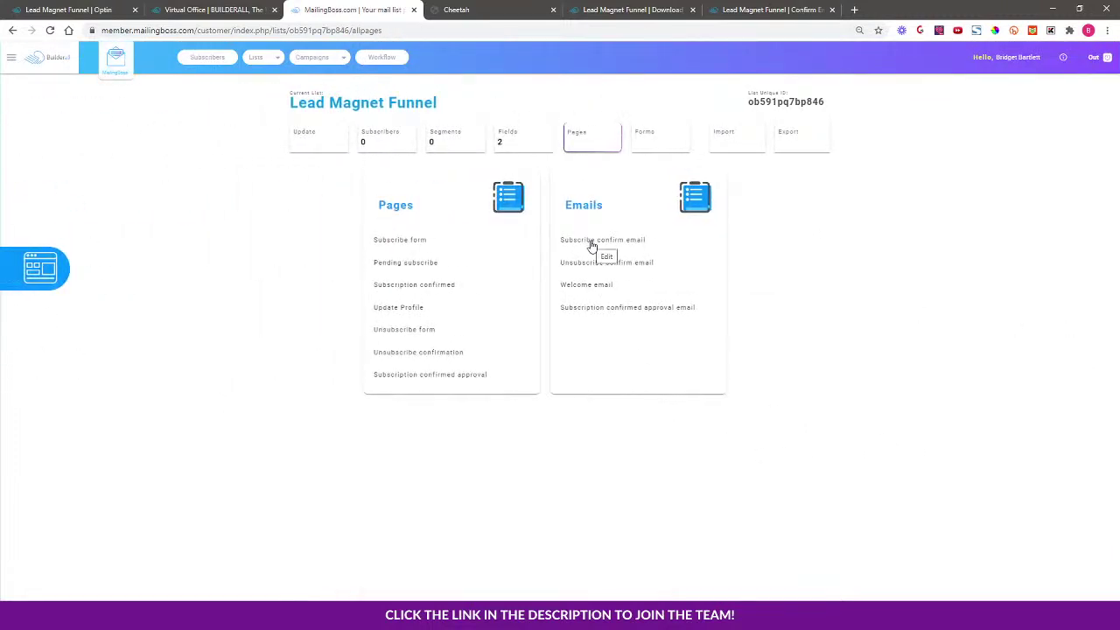
Open the Subscribe confirm email for editing and remove the [LIST_NAME] tag from its first sentence.
left_click(591, 245)
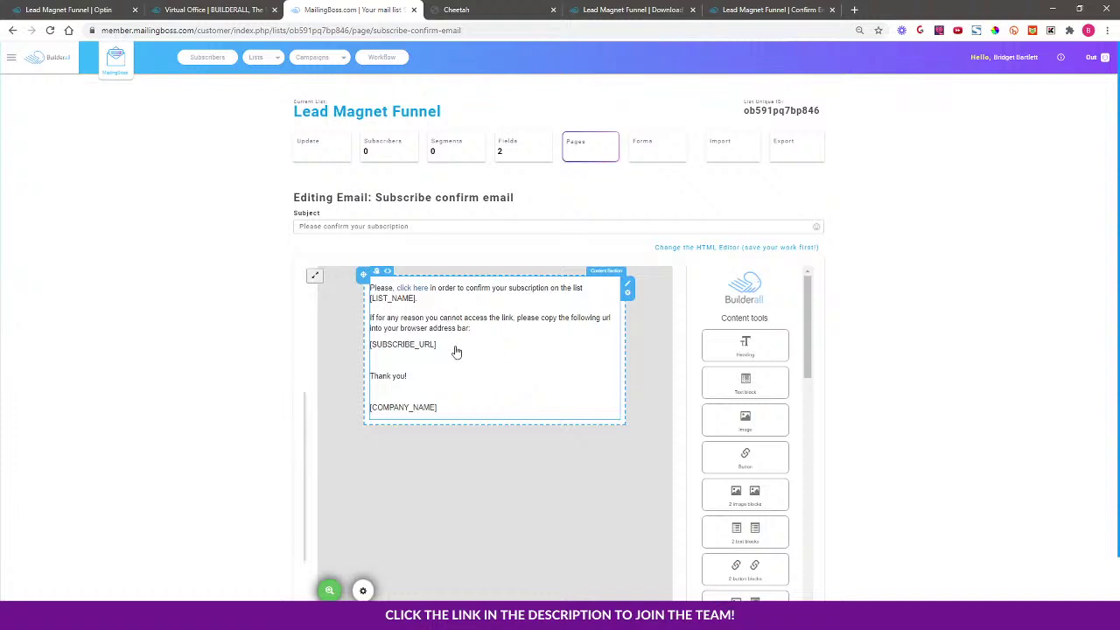
left_click(420, 301)
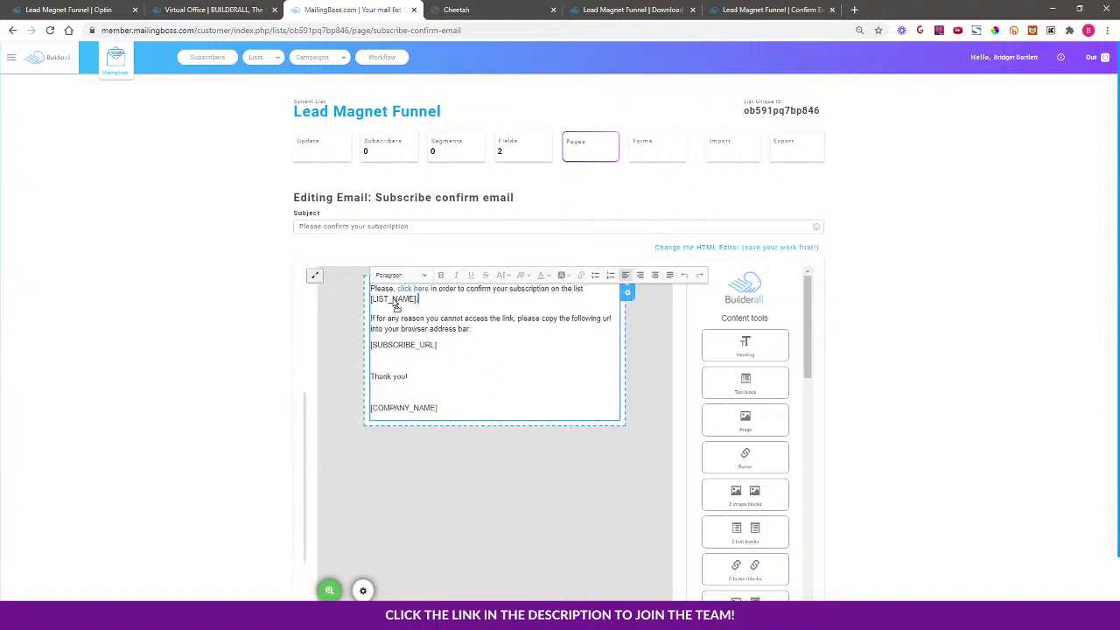
left_click_drag(418, 300, 370, 300)
key("BackSpace")
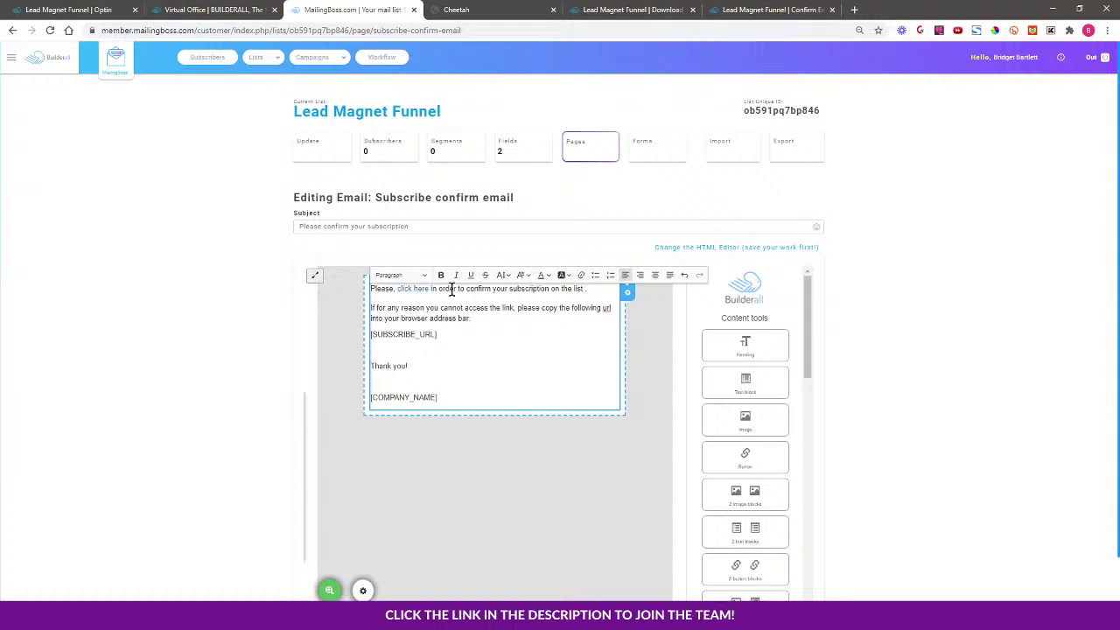
Replace "confirm your subscription on the list" in the email with "receive your awesome Tiktok Marketing Guide!" and add a blank line after it.
left_click_drag(464, 289, 593, 294)
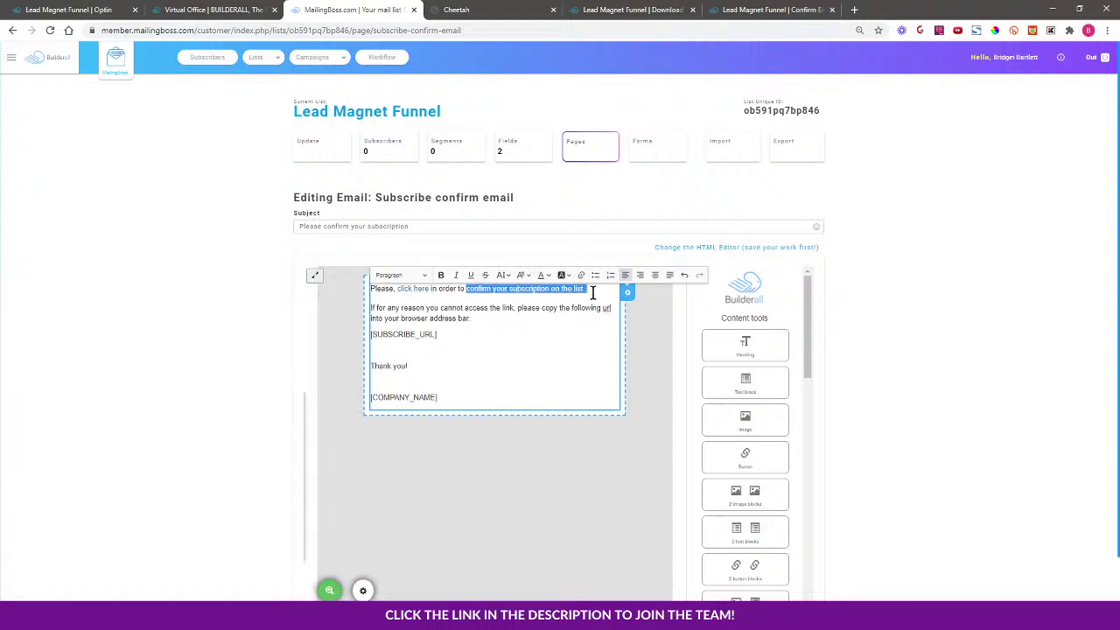
type("receive your")
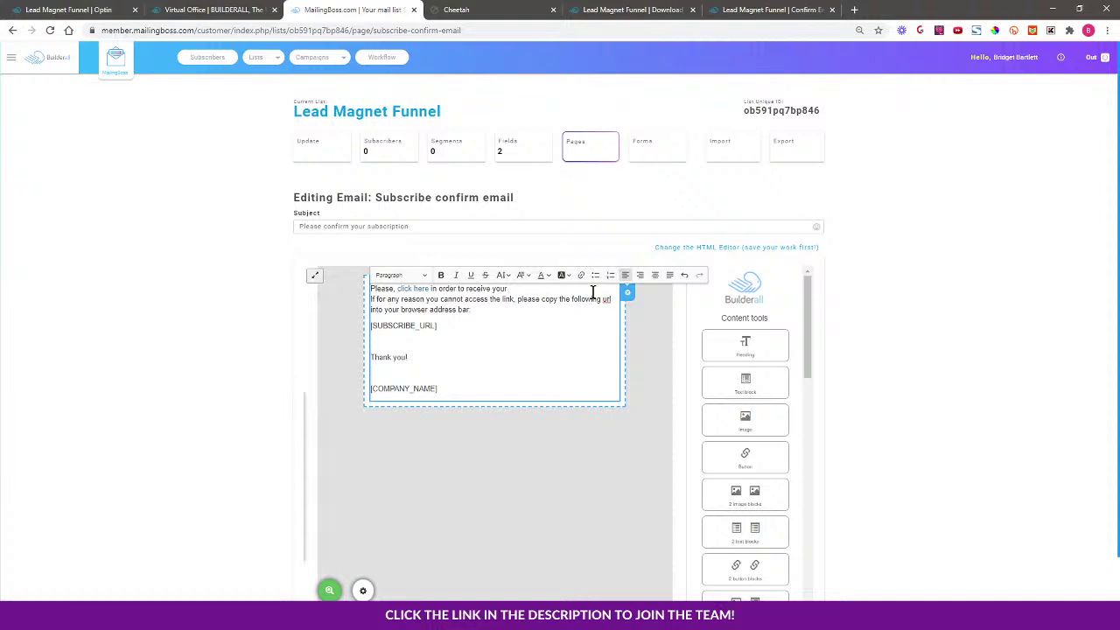
type(" Awesoimoe")
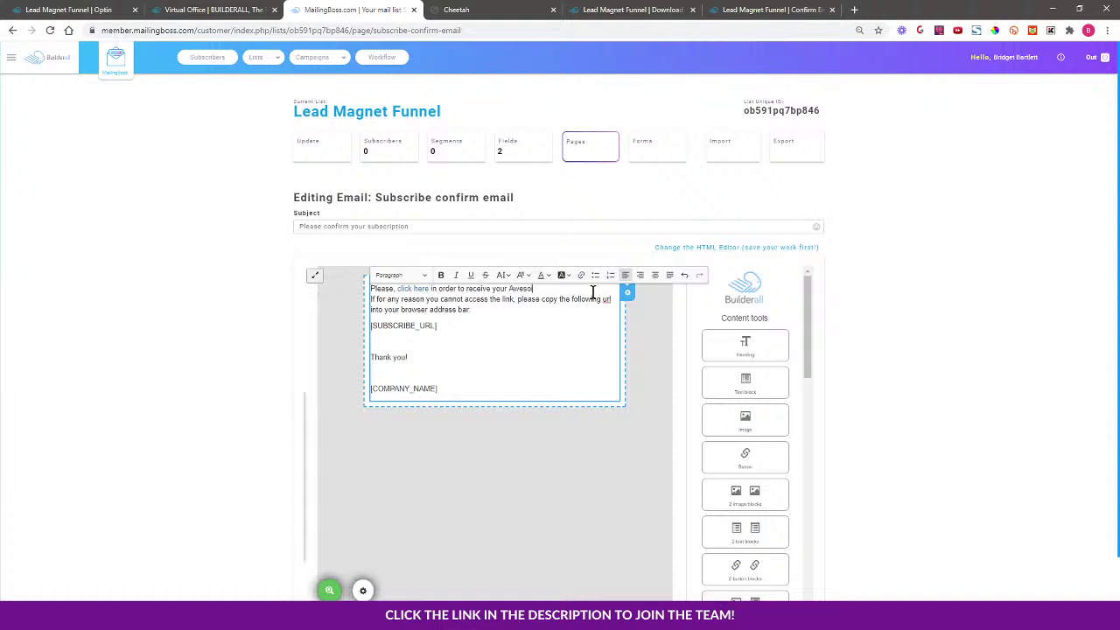
key("BackSpace")
key("BackSpace")
key("BackSpace")
key("BackSpace")
key("BackSpace")
key("BackSpace")
key("BackSpace")
key("BackSpace")
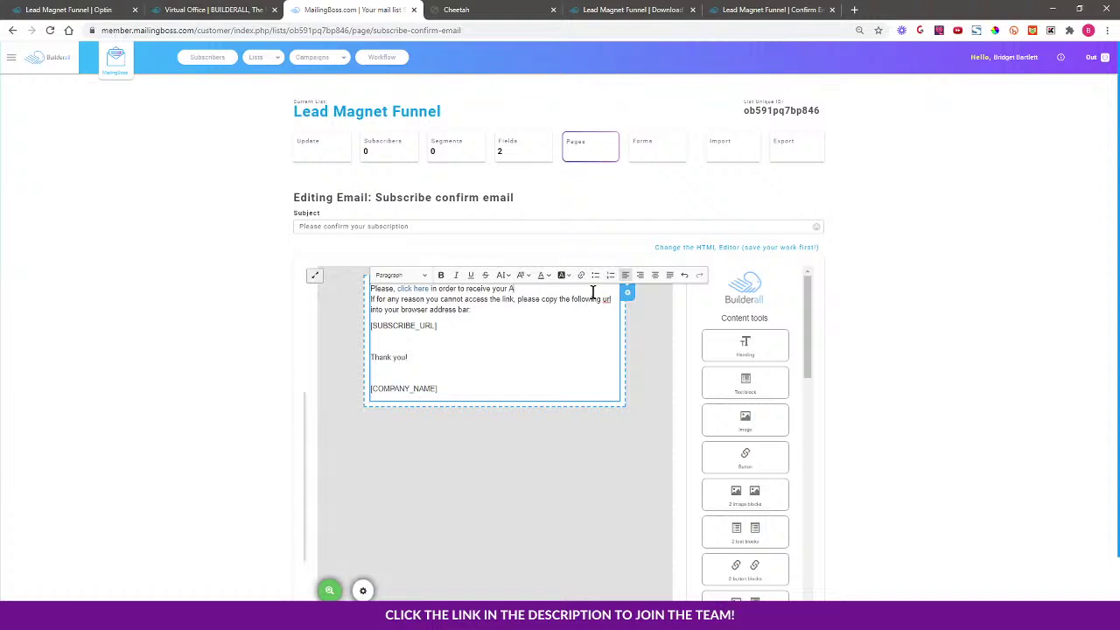
type("awesome Tiktok mmarketin")
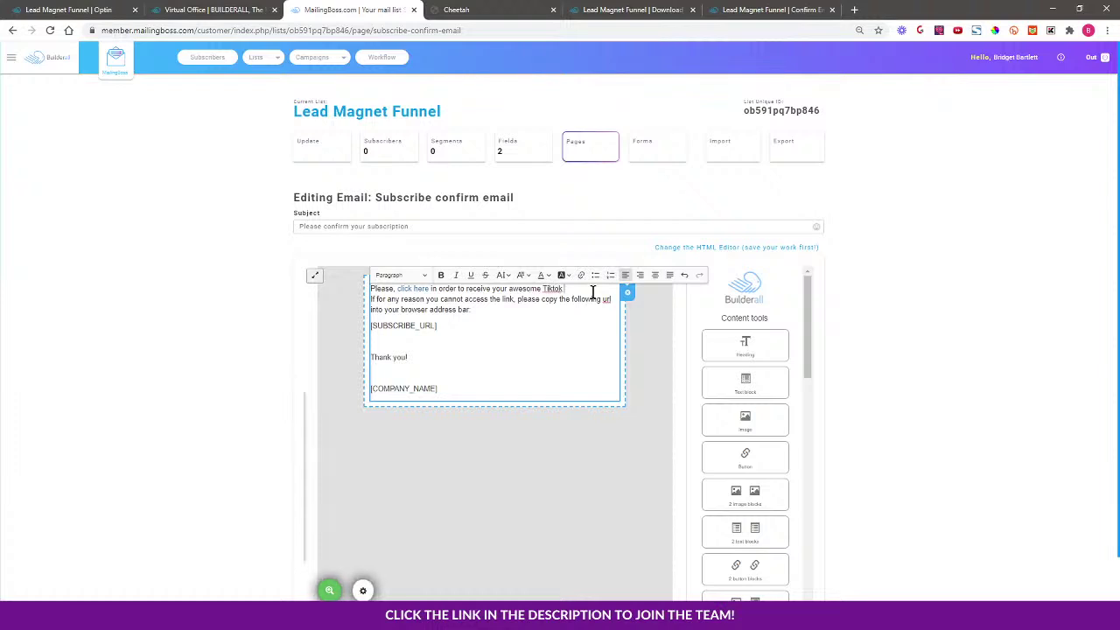
key("BackSpace")
key("BackSpace")
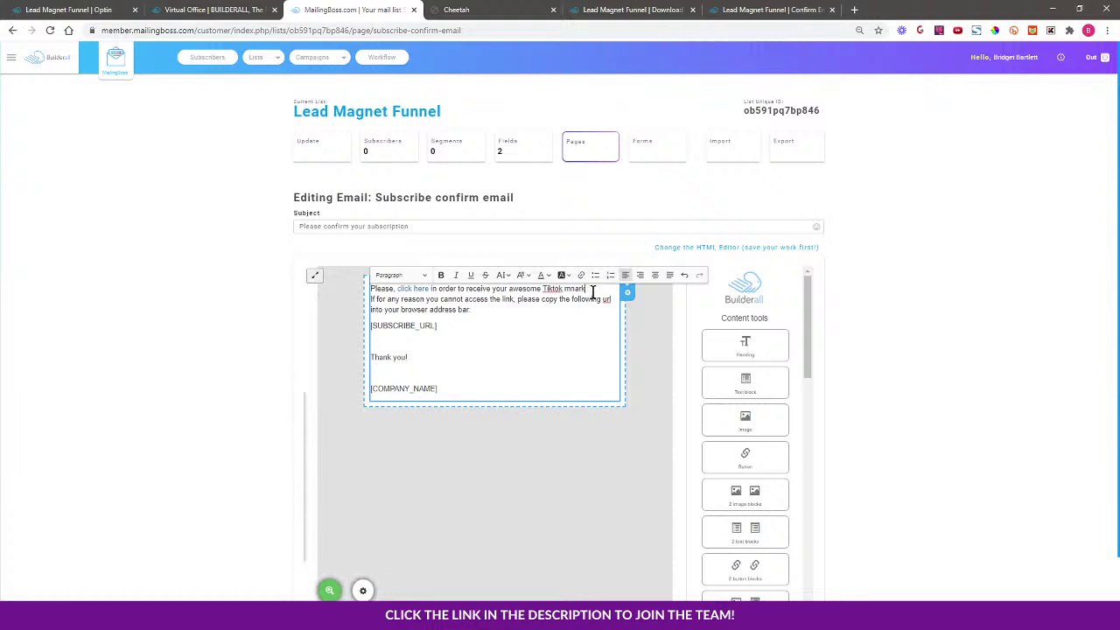
key("BackSpace")
key("BackSpace")
key("BackSpace")
key("BackSpace")
key("BackSpace")
type("Market")
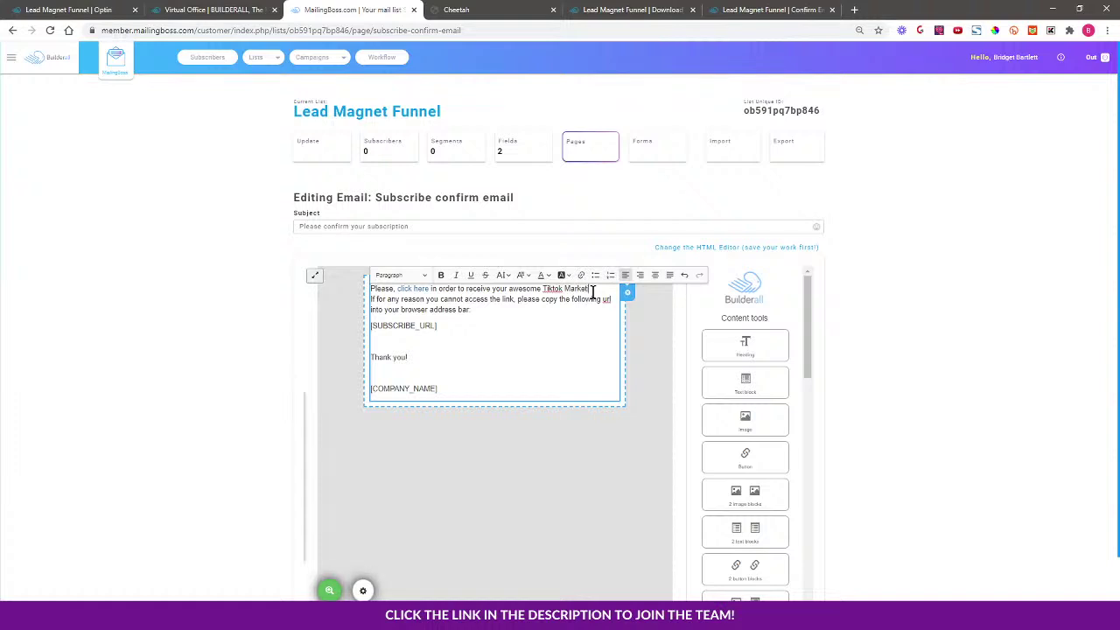
type("ing Guide")
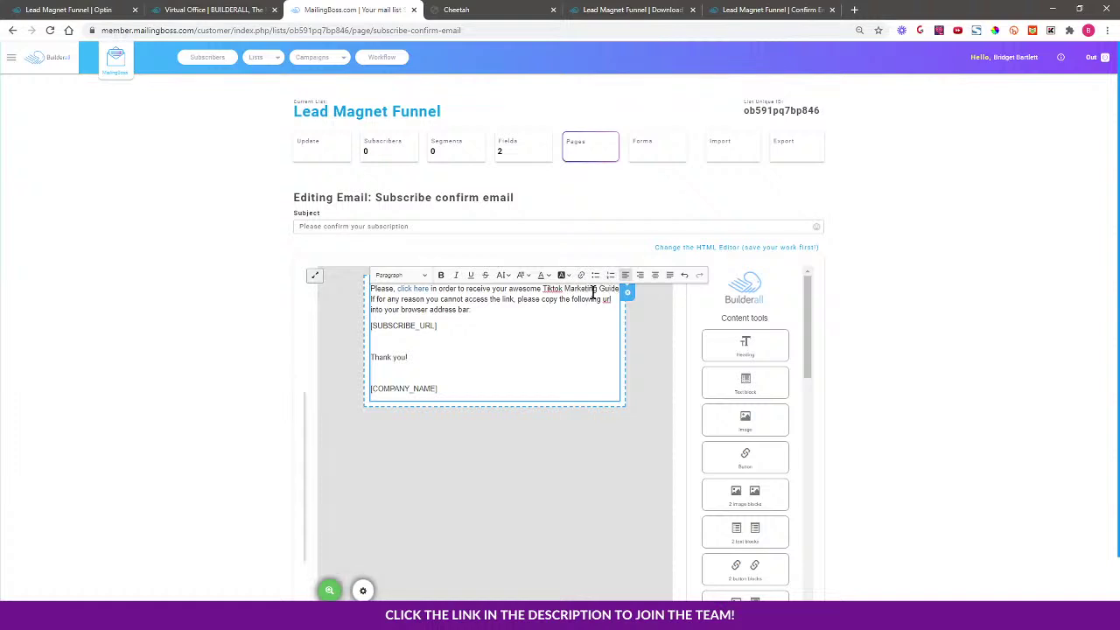
type("!")
key("Return")
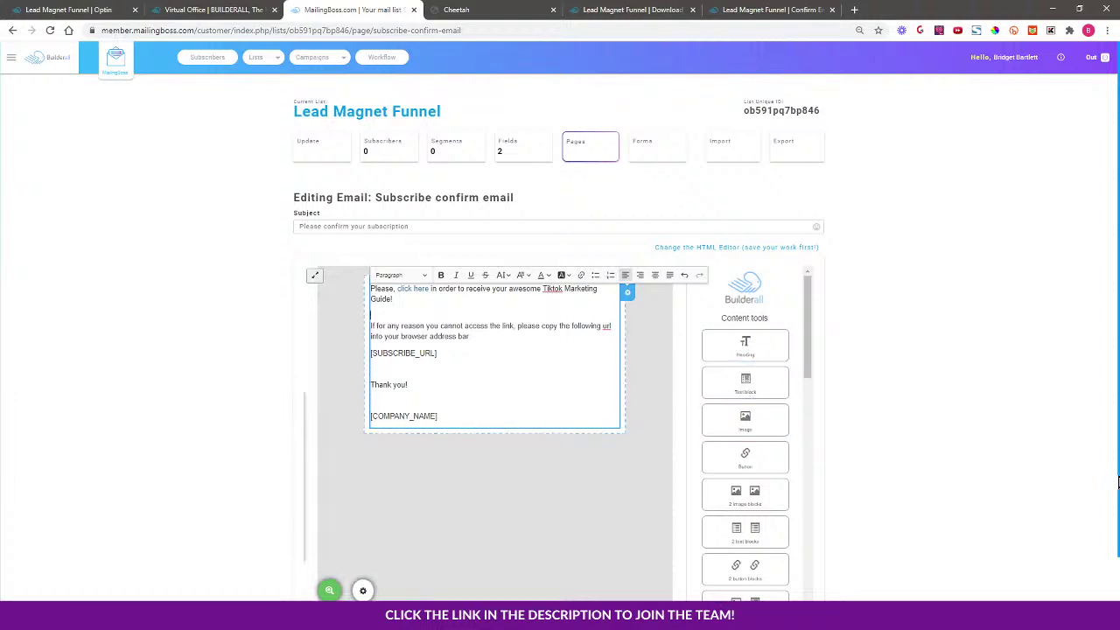
Save the edited Subscribe confirm email and return to the list's pages overview.
scroll(961, 427, "down", 2)
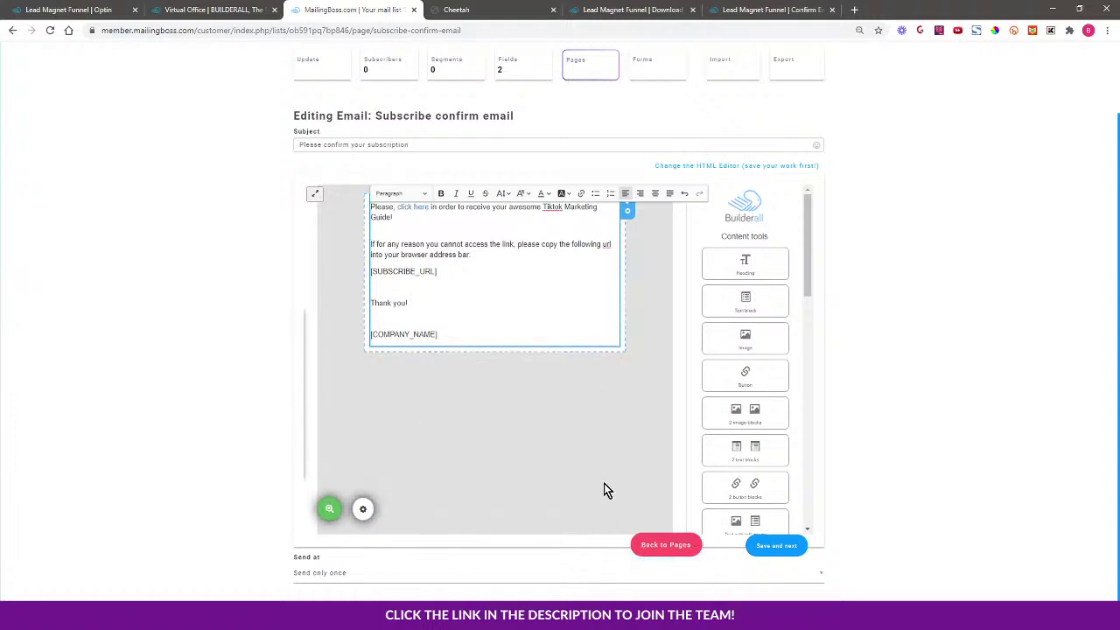
left_click(775, 546)
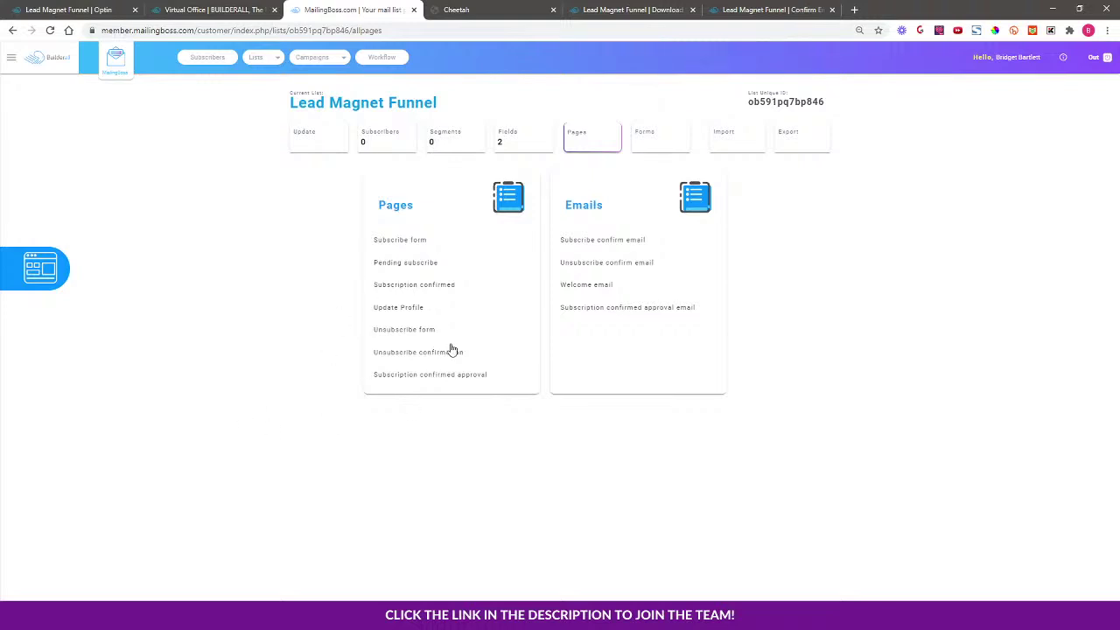
Switch to the Lead Magnet Funnel's page list in Cheetah and open the Optin page for editing.
left_click(652, 8)
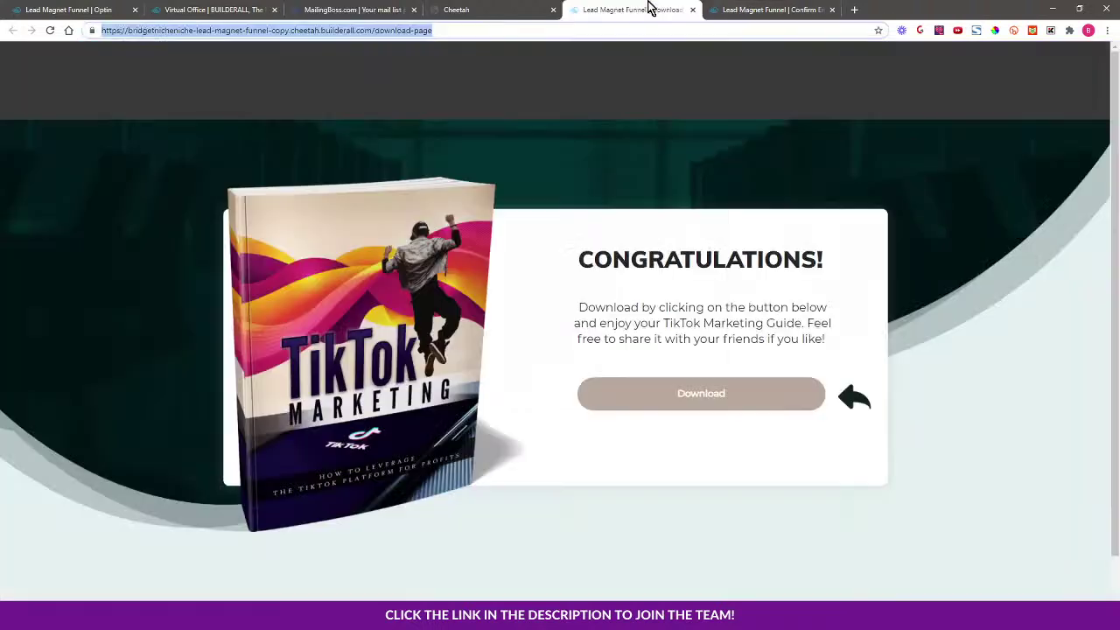
left_click(458, 9)
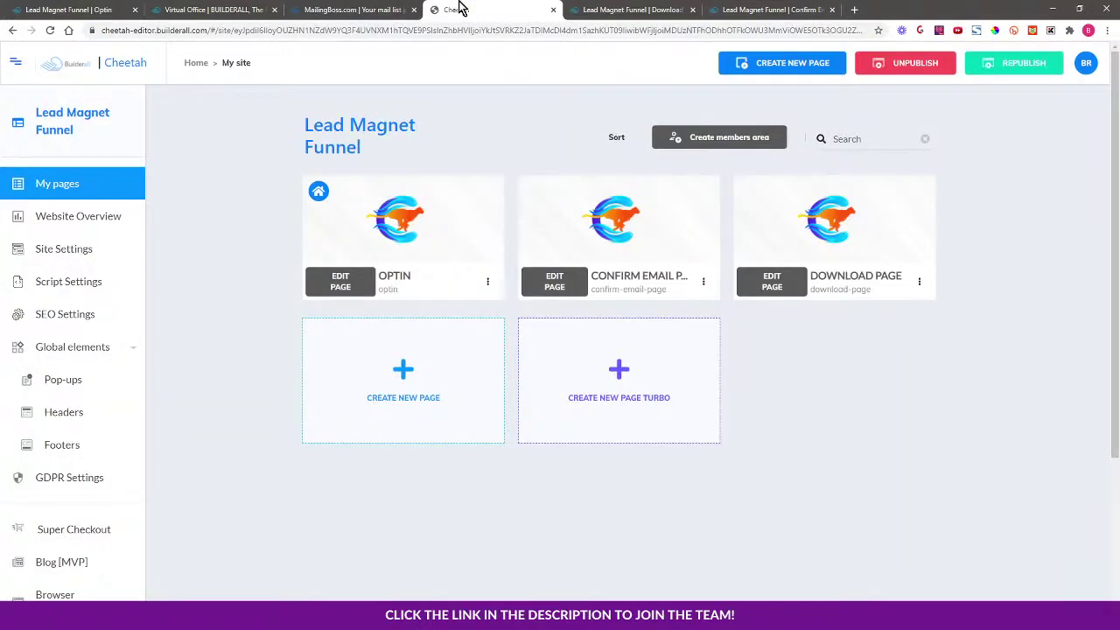
mouse_move(374, 242)
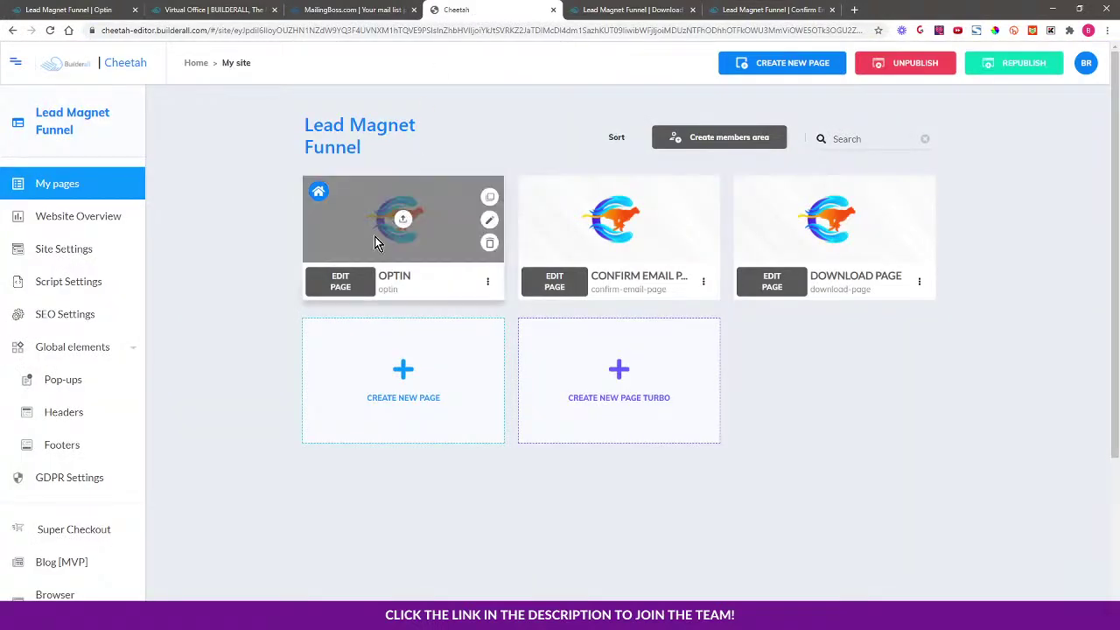
left_click(339, 282)
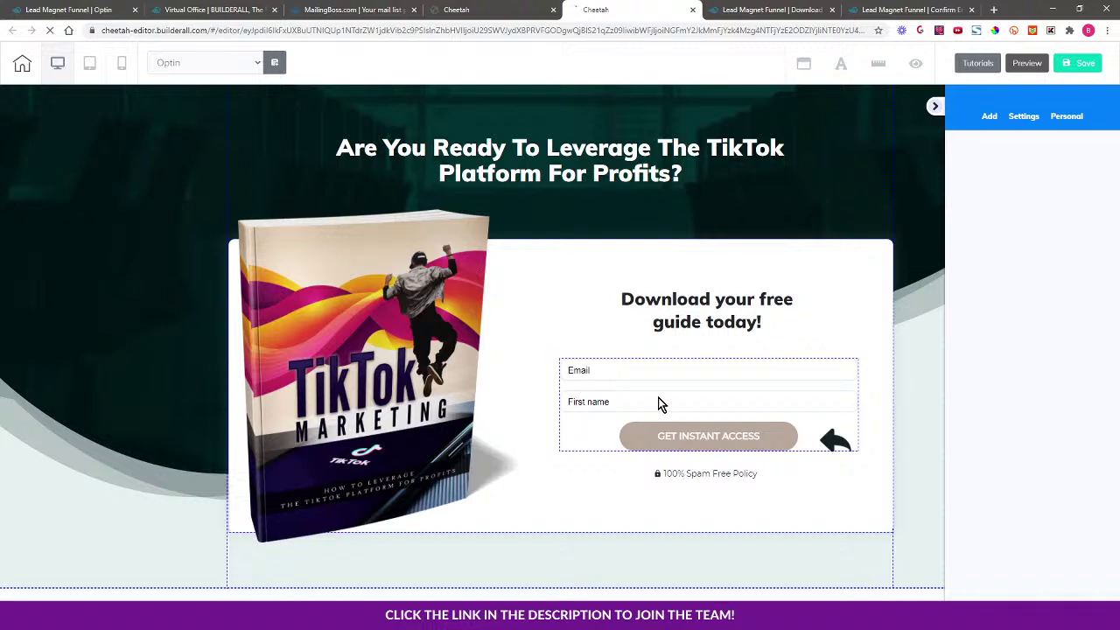
Check the page links set for Subscribe pending and Subscribe confirm on the Optin page's MailingBoss form, leaving both as they are.
left_click(659, 403)
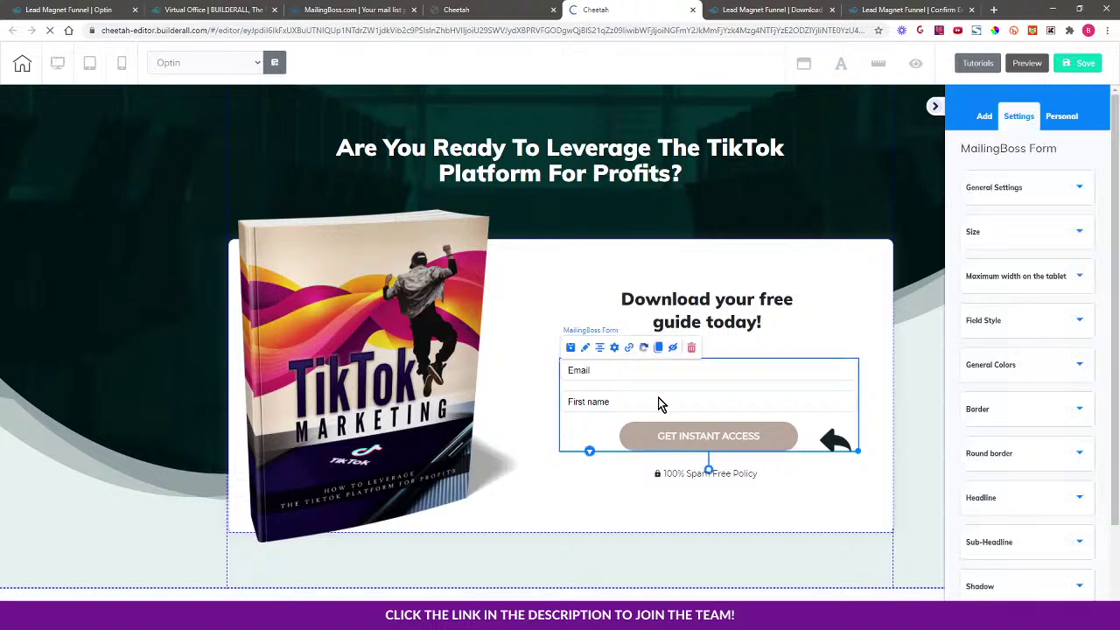
left_click(628, 352)
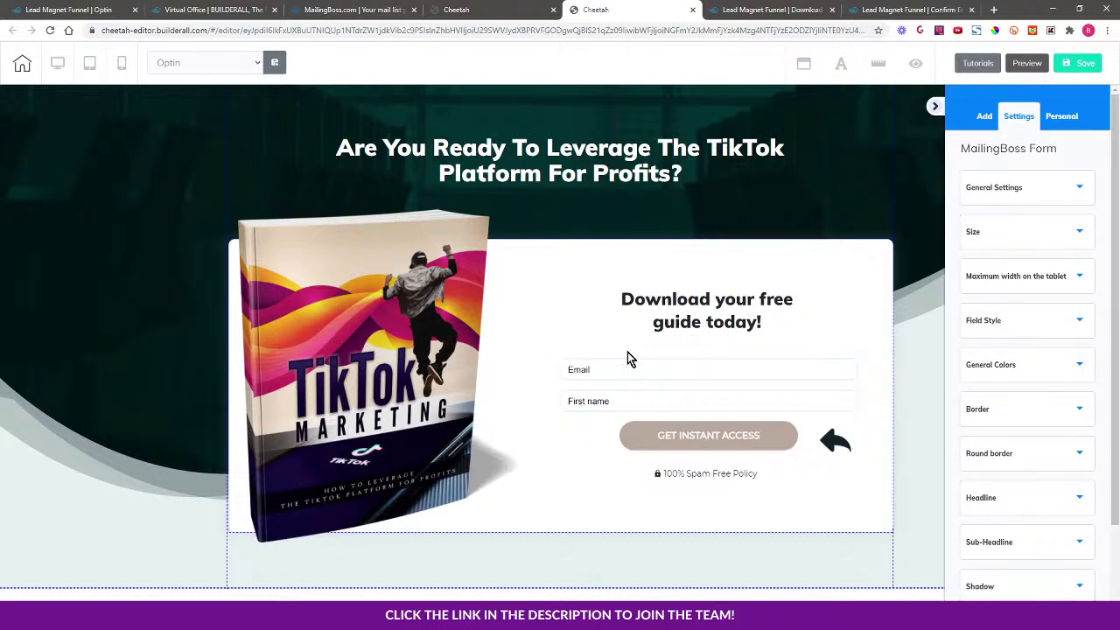
left_click(636, 389)
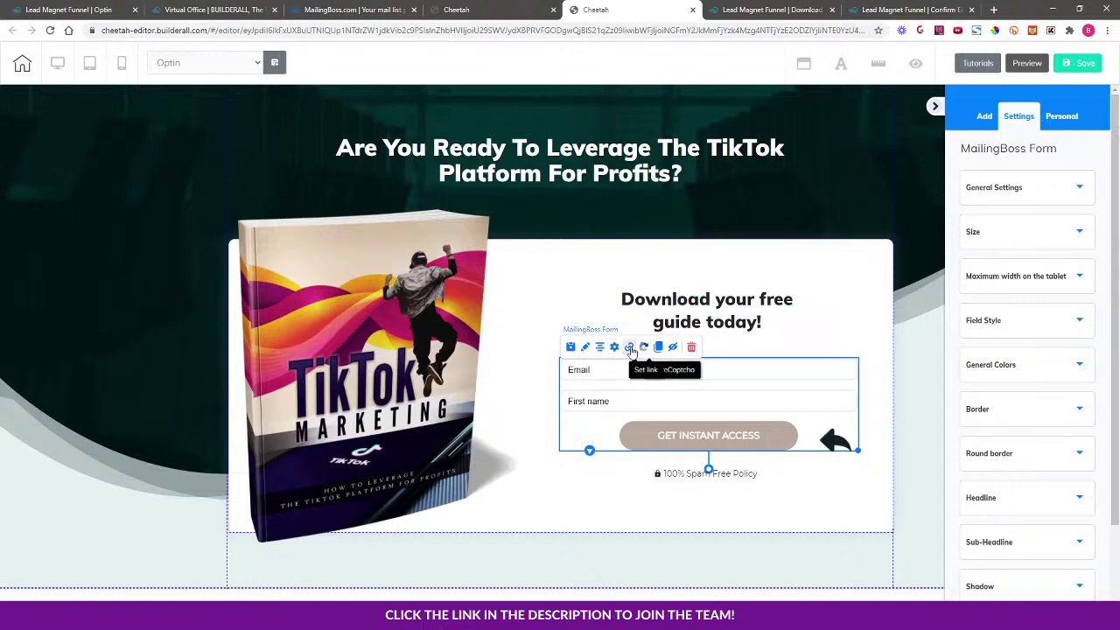
left_click(629, 351)
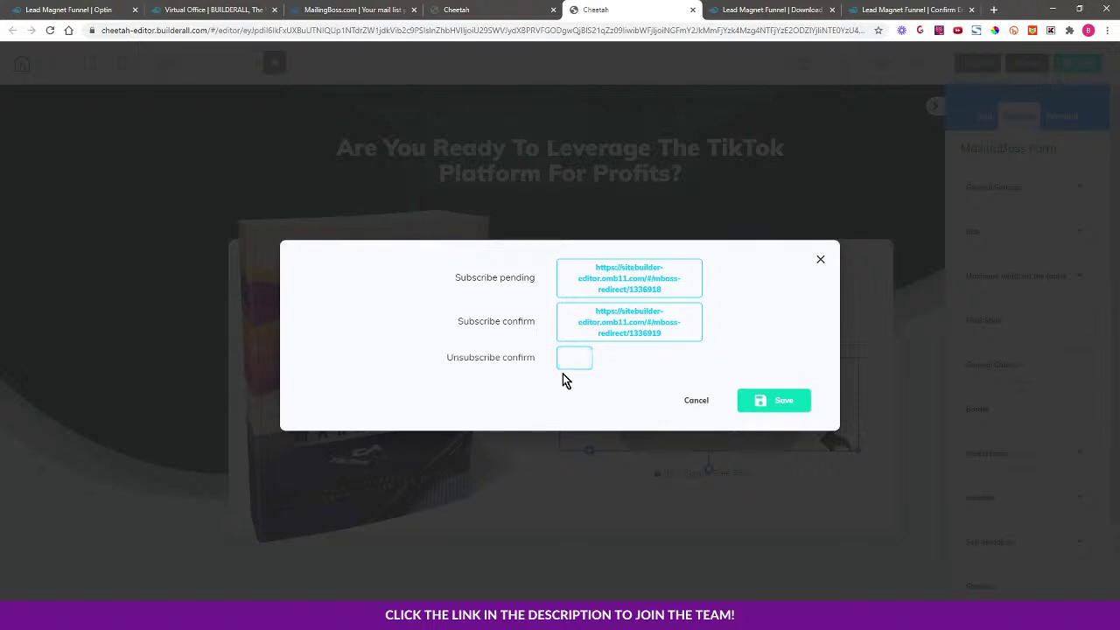
left_click(614, 278)
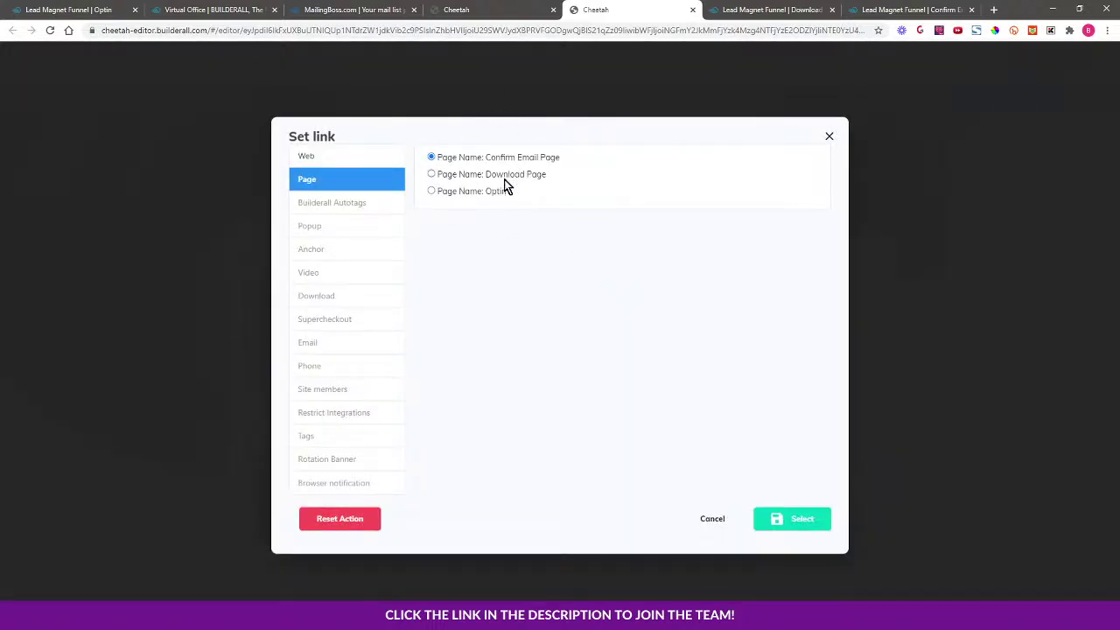
left_click(711, 519)
left_click(630, 322)
left_click(710, 520)
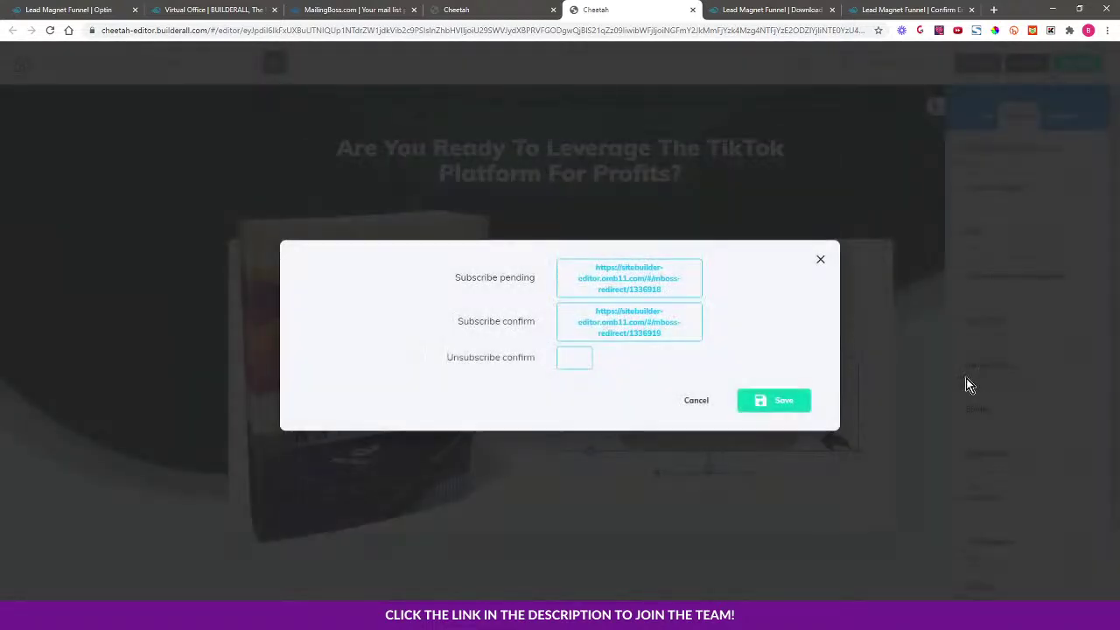
Save the form's link settings and the Optin page, publish the site and dismiss the publishing notice.
left_click(779, 403)
left_click(1076, 57)
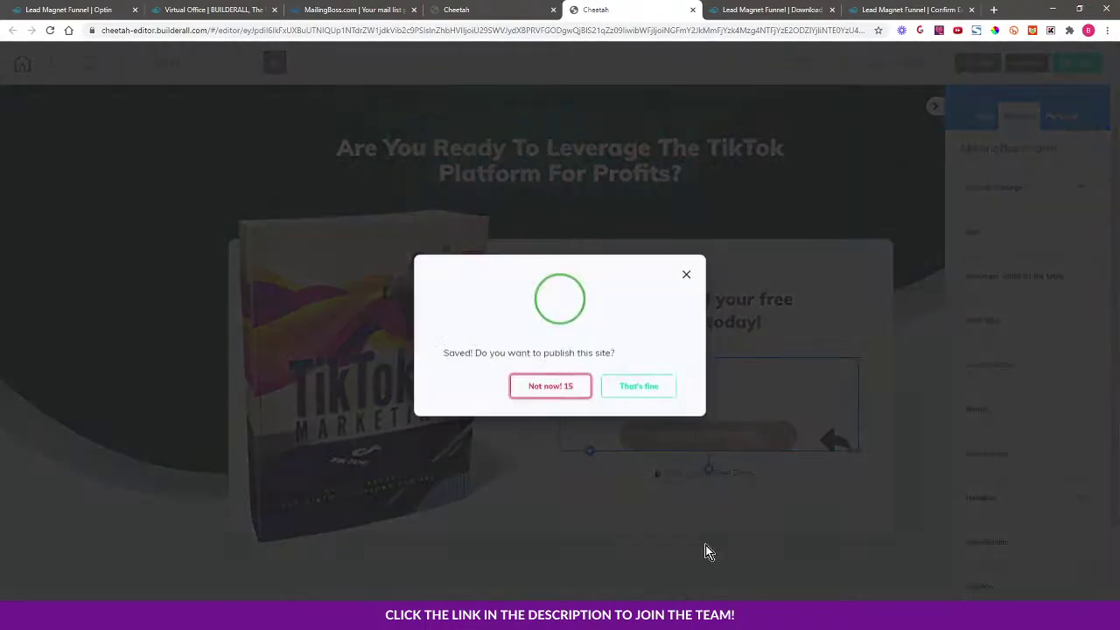
left_click(633, 389)
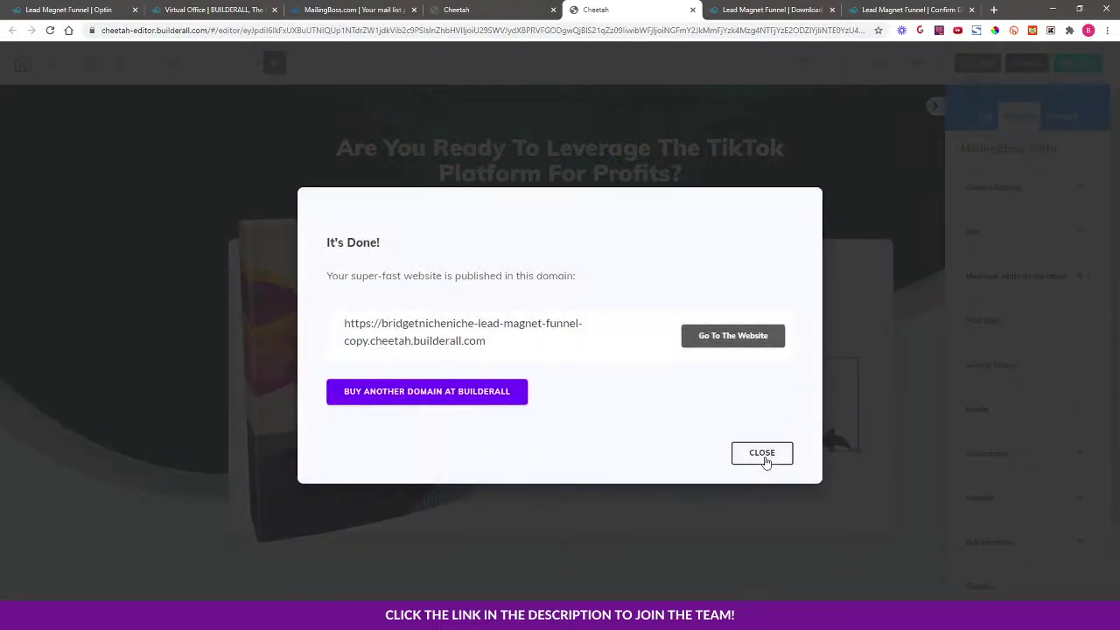
left_click(762, 454)
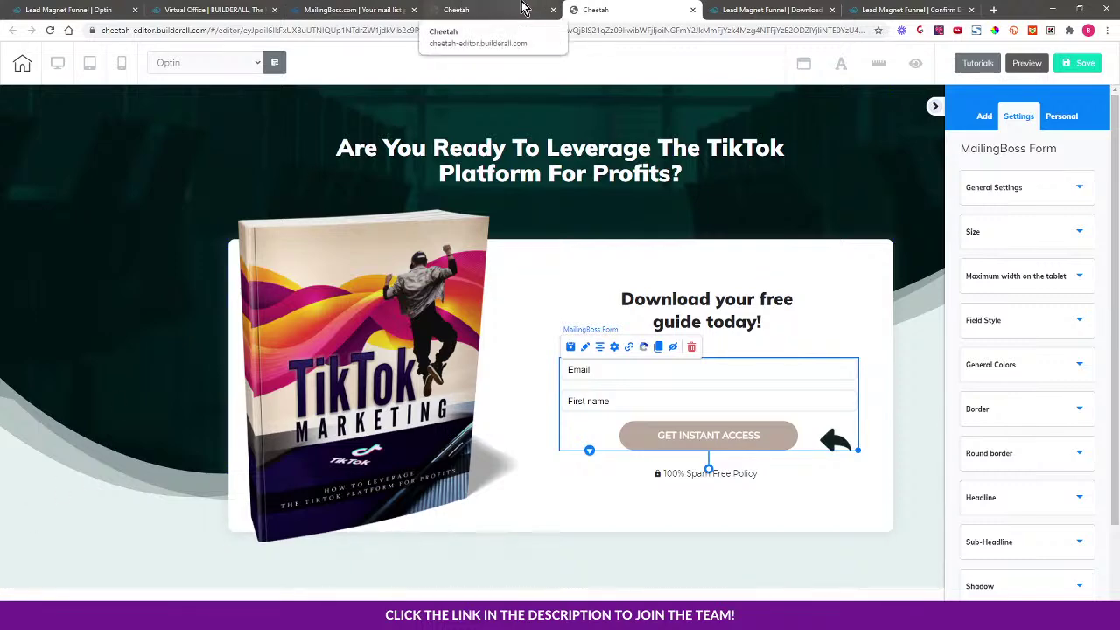
Switch to the Builderall Virtual Office home page.
left_click(359, 10)
left_click(226, 9)
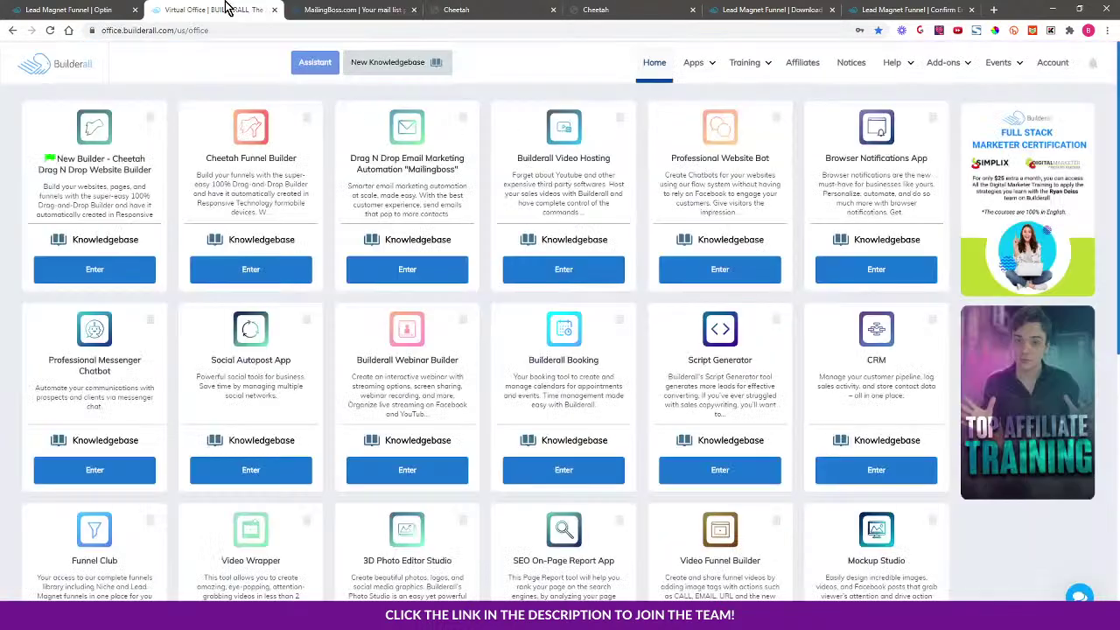